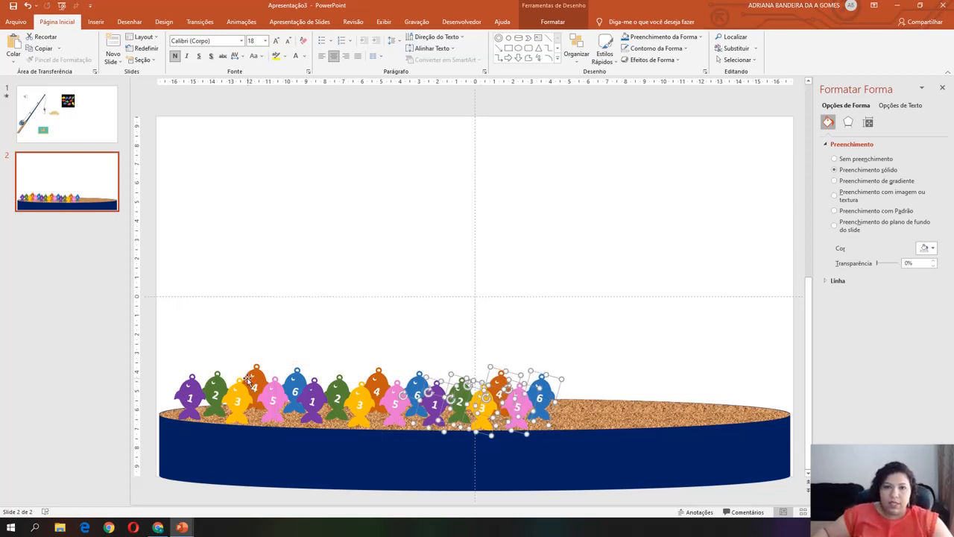
- Renumber the purple and green fish that follow the first blue fish as 7 and 8
double_click(314, 403)
text(7)
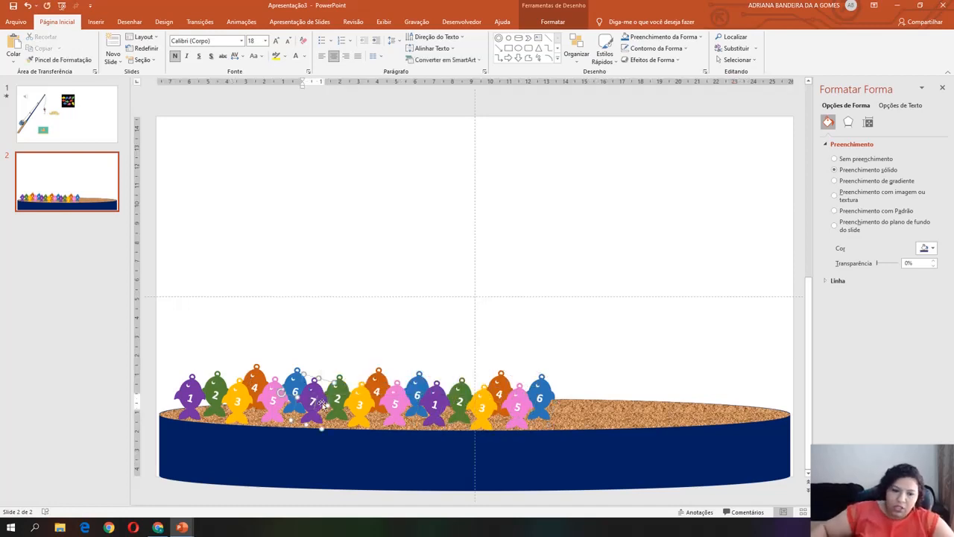
double_click(340, 398)
text(8)
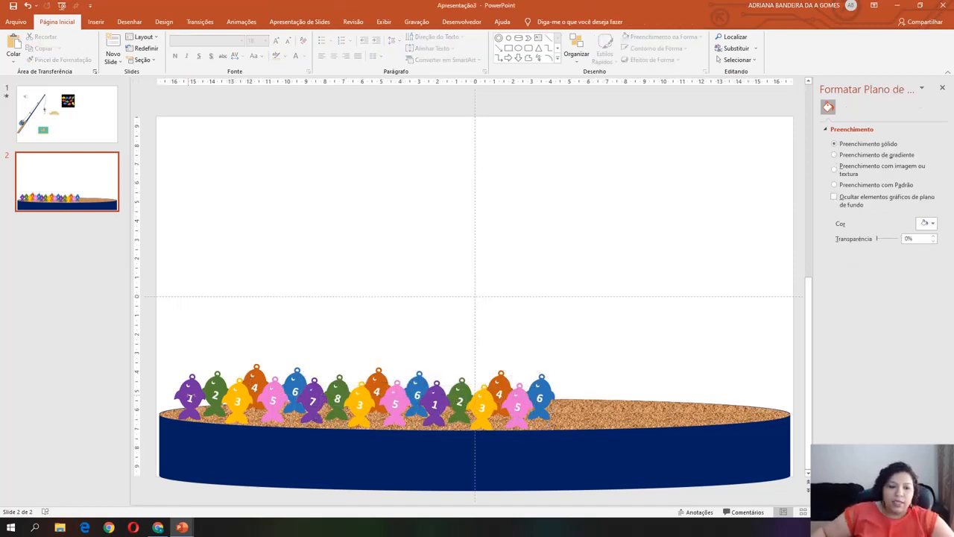
- Apply the Desaparecer exit animation to the first purple fish and display the list of animations
click(193, 385)
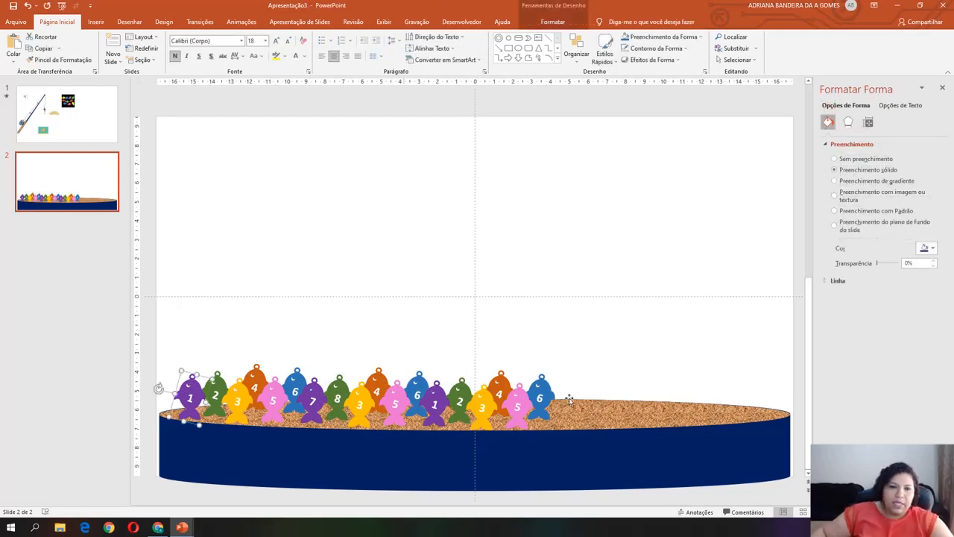
click(245, 22)
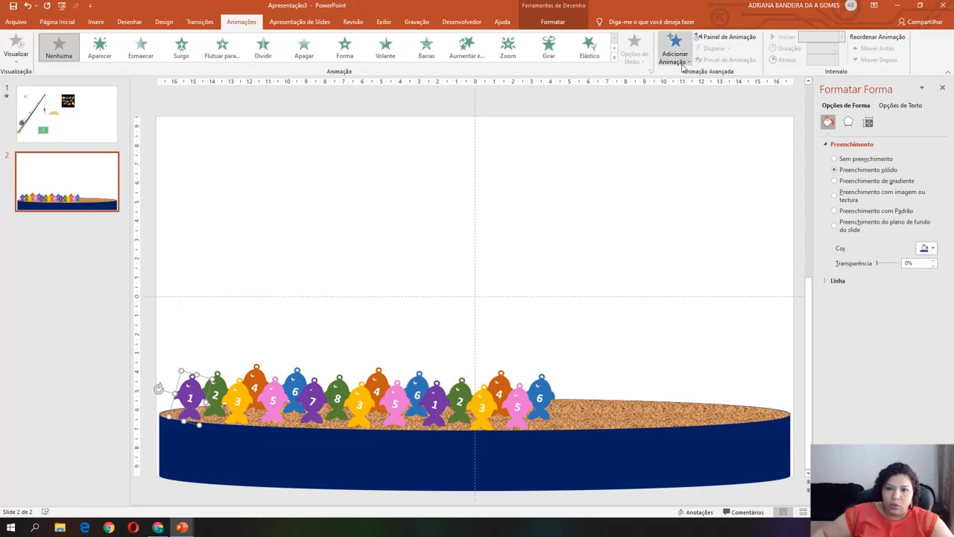
click(614, 59)
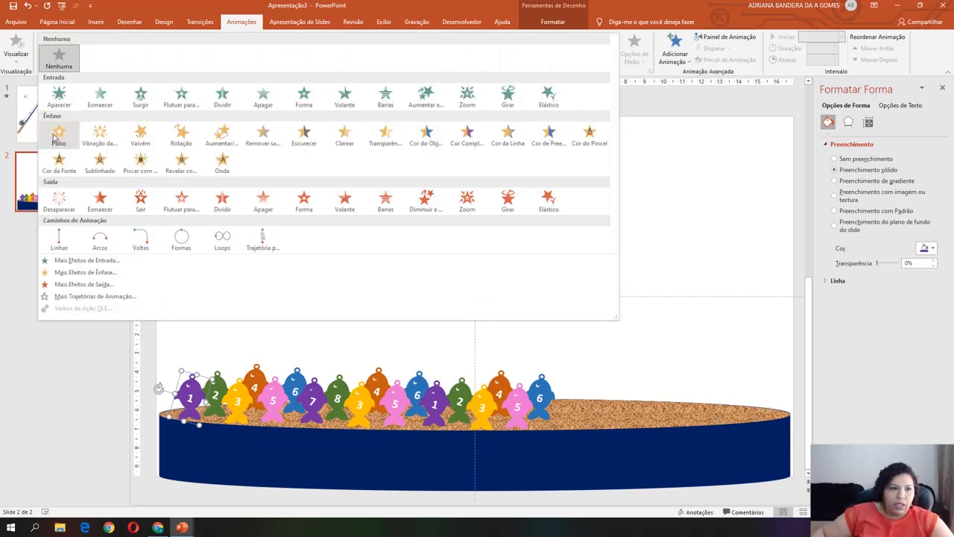
click(60, 200)
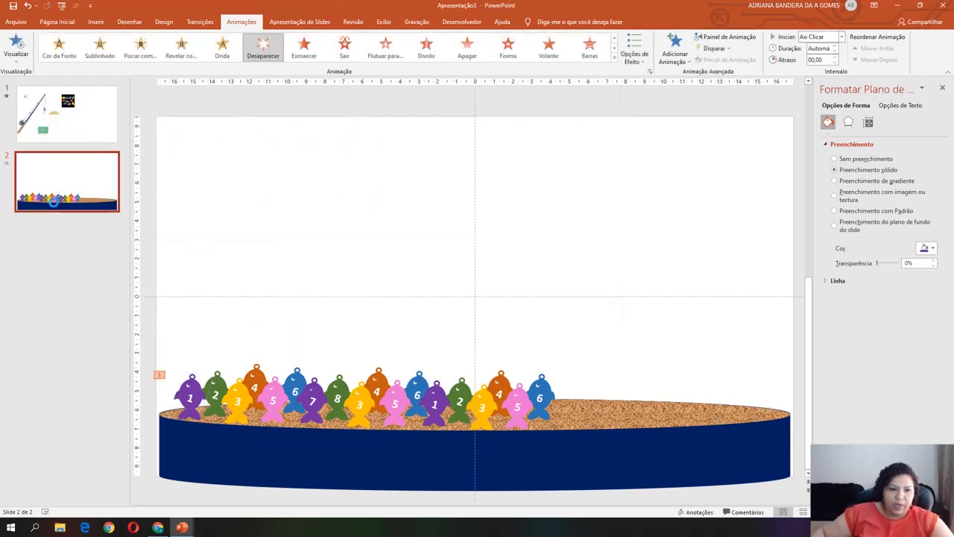
click(727, 37)
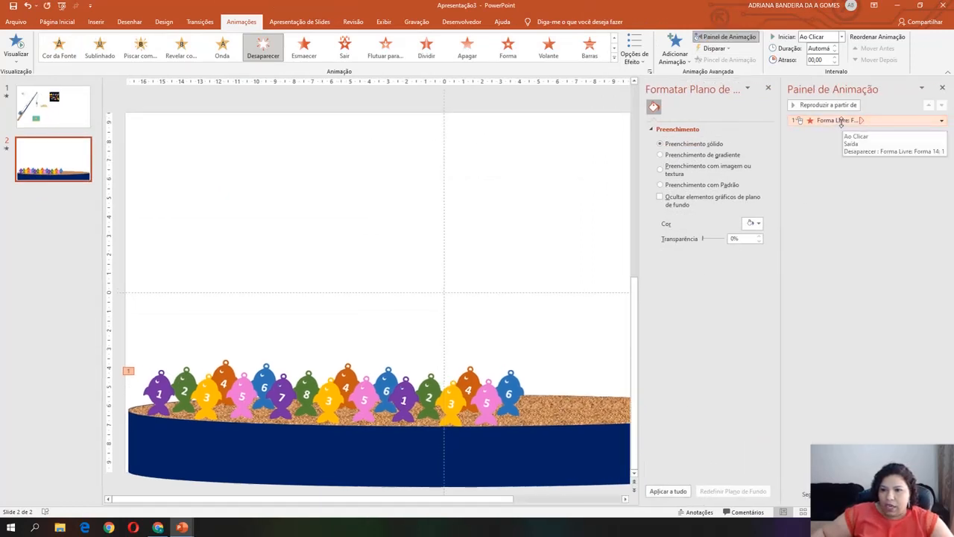
- Set the exit animation to trigger on clicking the fish itself, Forma Livre: Forma 14
click(713, 47)
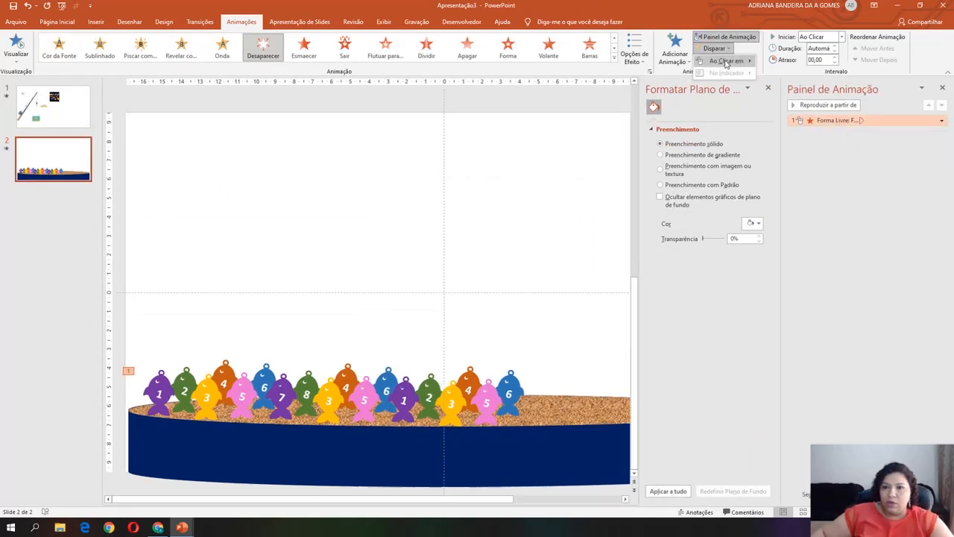
mouse_move(727, 63)
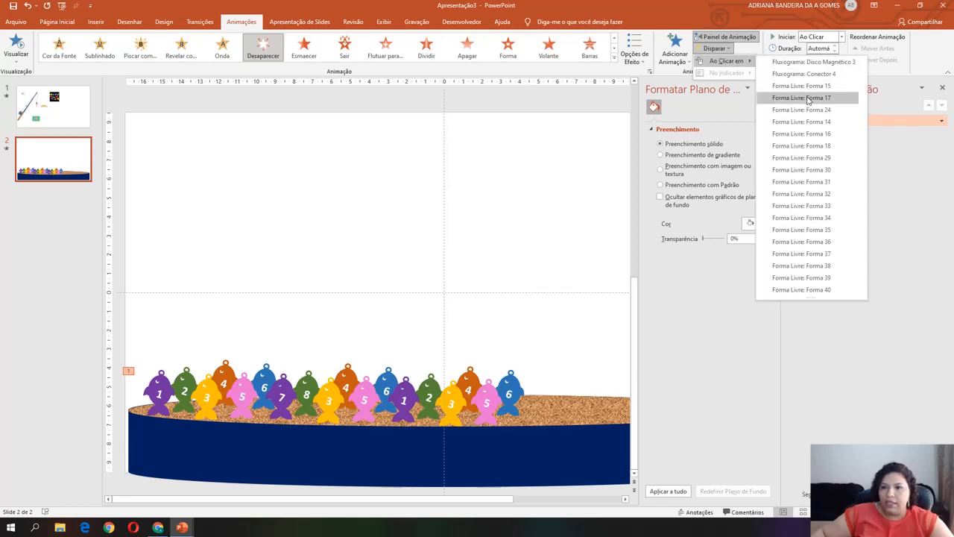
click(805, 122)
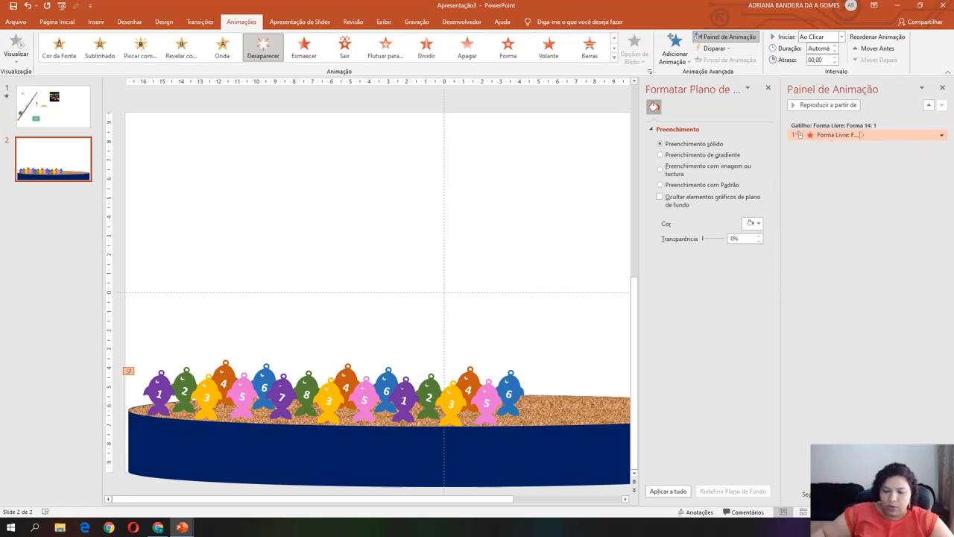
- Test the first fish's triggered disappearance in the slide show and return to editing
click(842, 513)
click(58, 420)
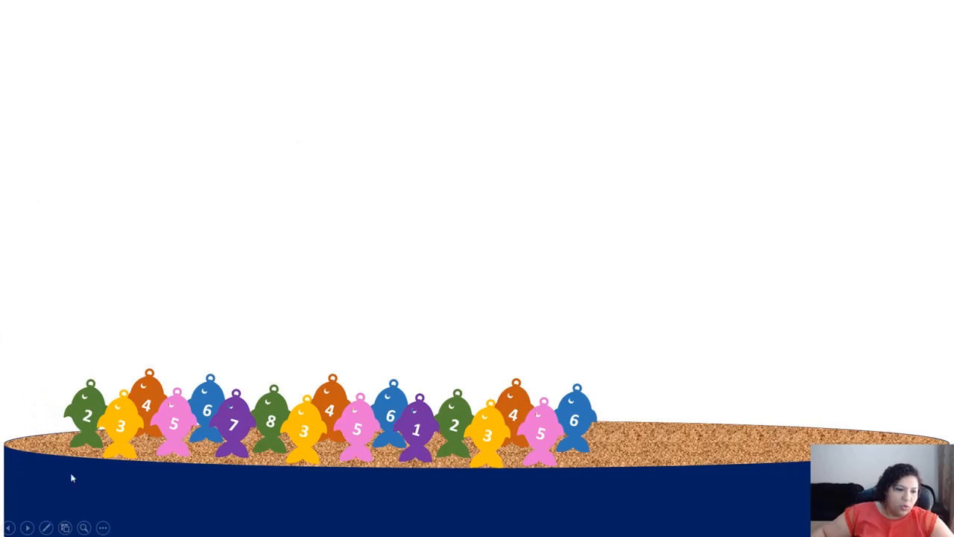
key(Escape)
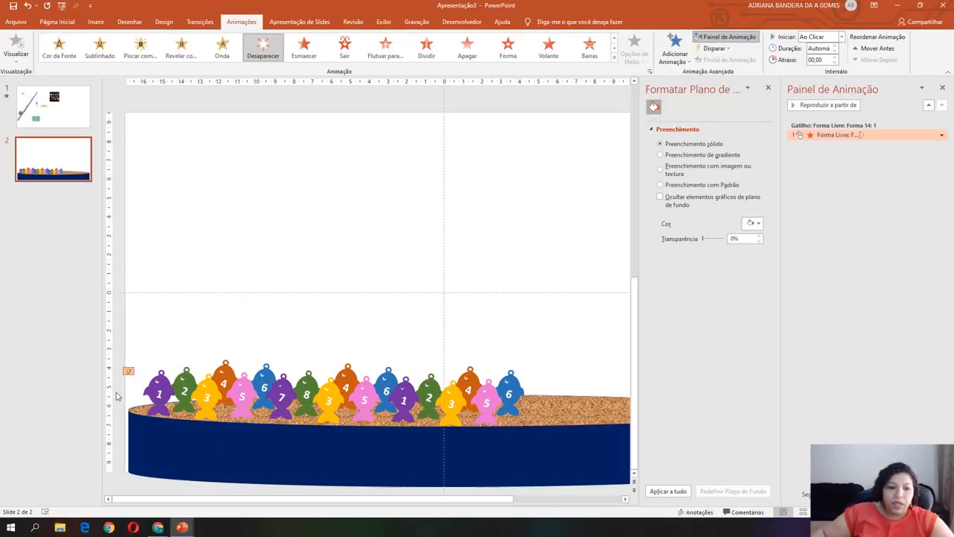
- Copy the first fish's triggered exit animation to fish 2 through 8 with the Animation Painter
click(163, 384)
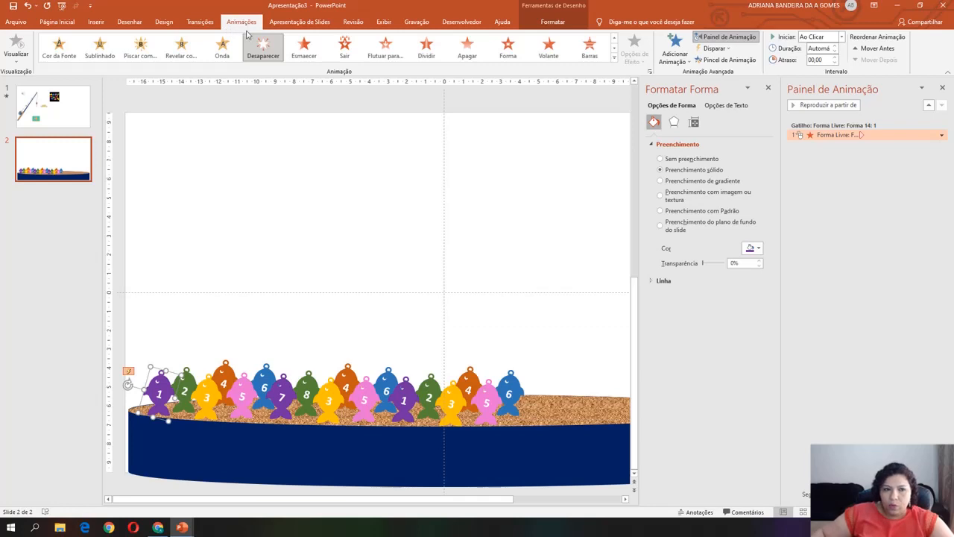
click(727, 61)
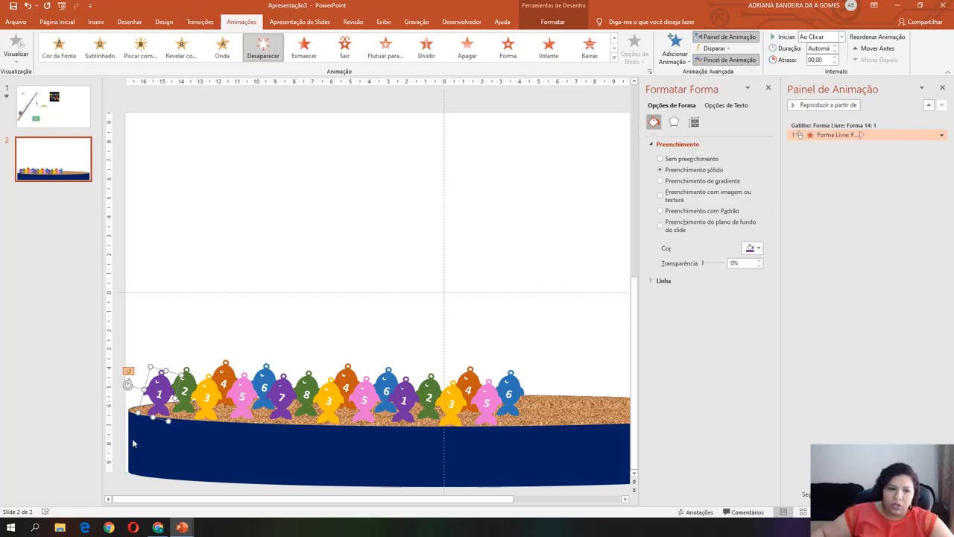
click(192, 381)
click(208, 397)
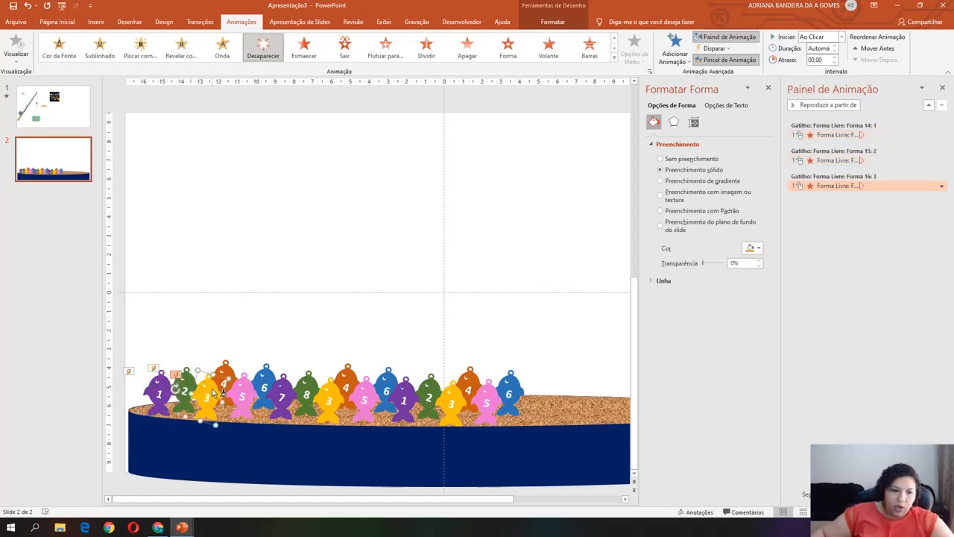
click(226, 378)
click(255, 392)
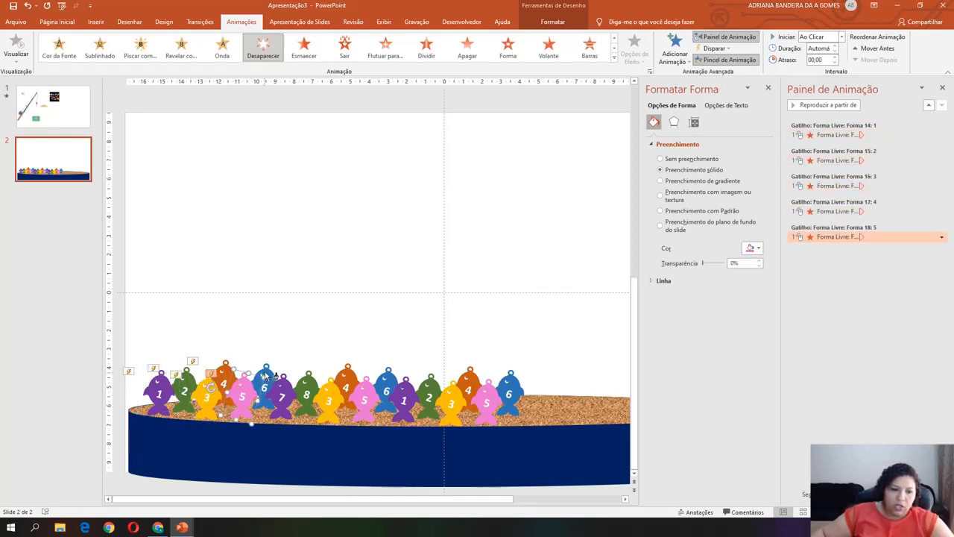
click(280, 381)
click(293, 389)
click(311, 384)
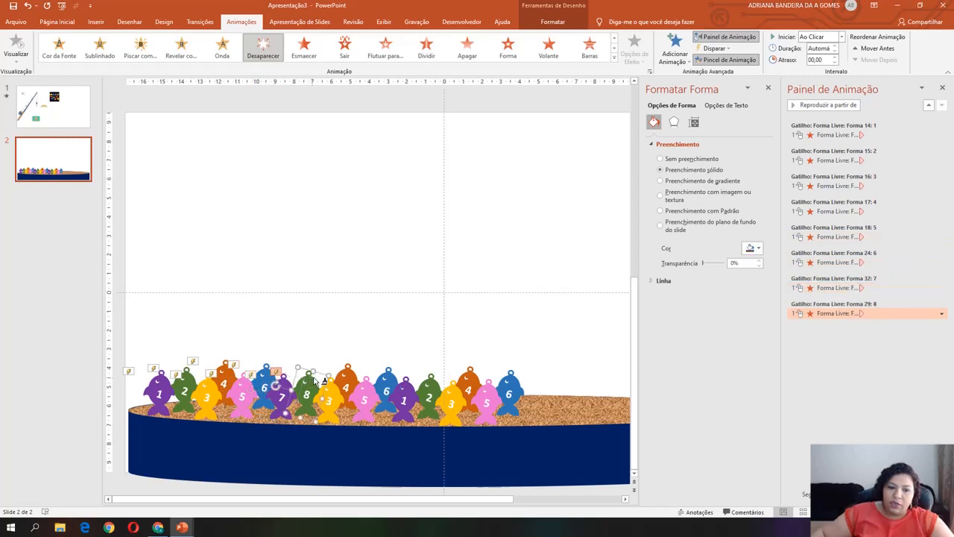
- Continue copying the triggered exit animation to the remaining fish after number 8
click(339, 398)
click(353, 380)
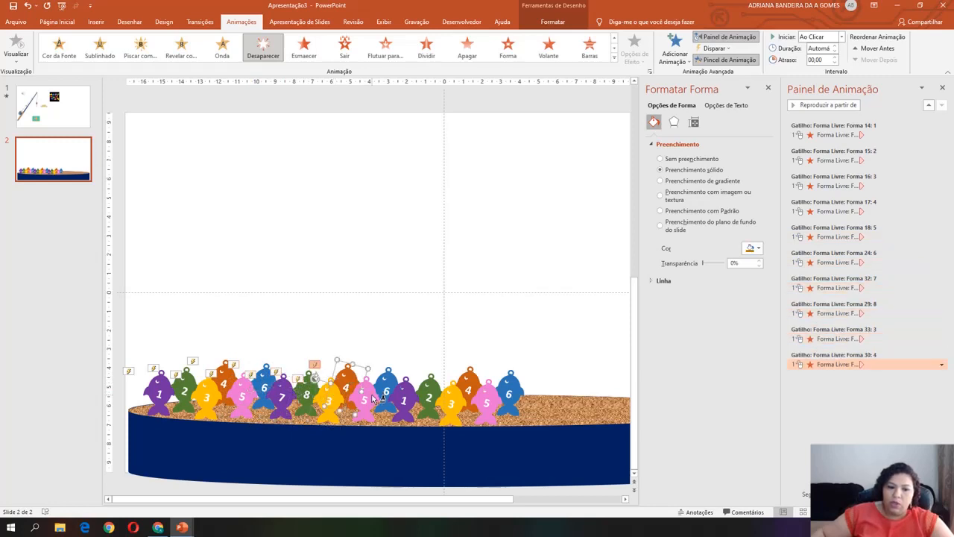
click(379, 396)
click(391, 378)
click(407, 406)
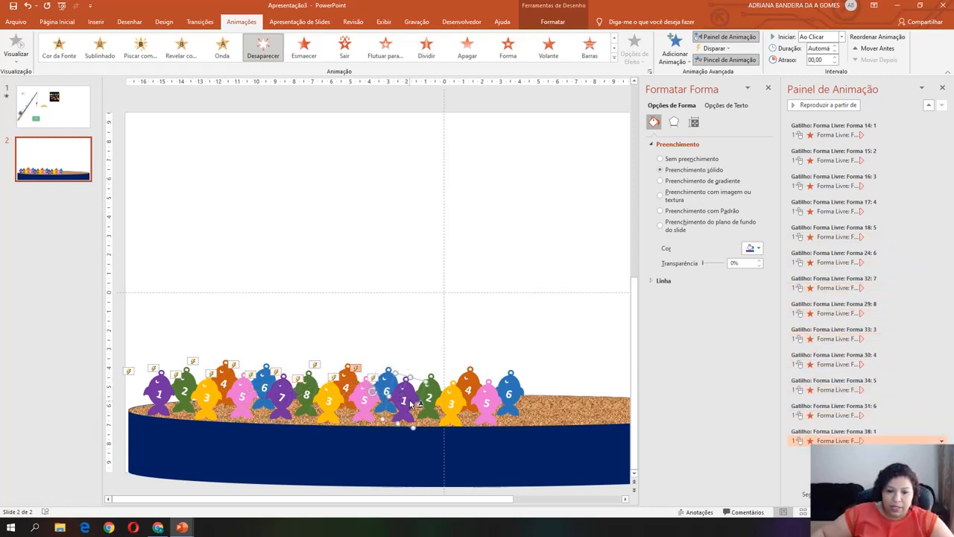
click(443, 398)
- Run the slide show from the current slide, test several fish disappearing when chosen, and exit
key(shift+F5)
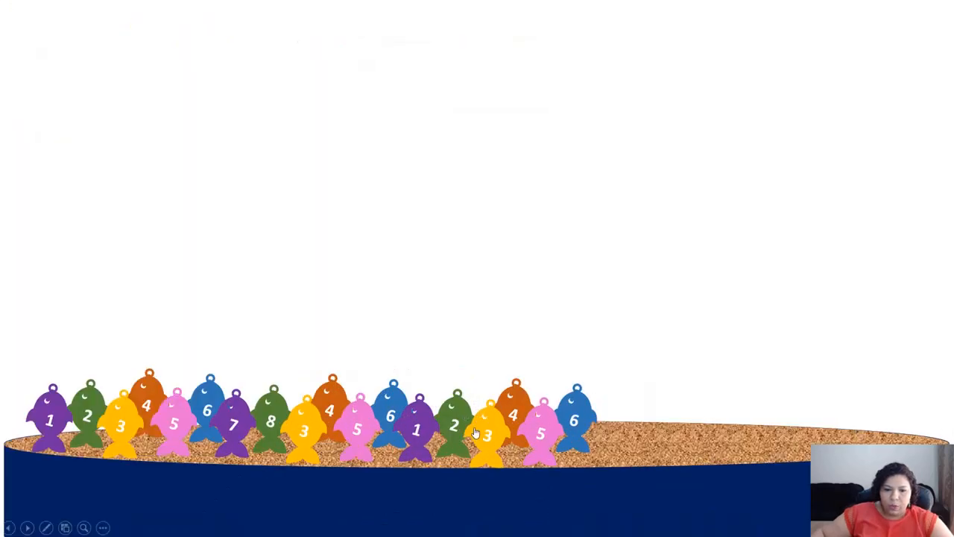
click(476, 433)
click(424, 433)
click(391, 408)
click(267, 421)
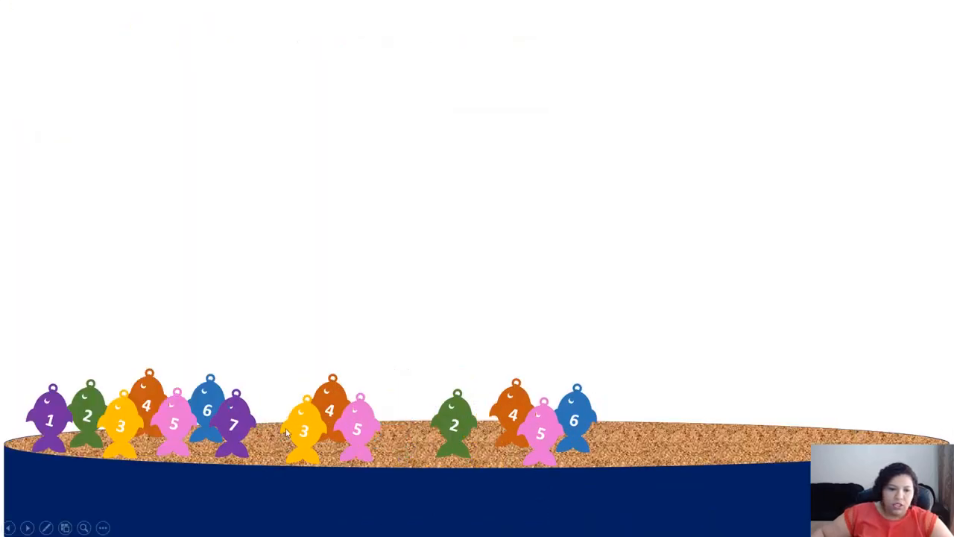
click(286, 432)
click(234, 423)
click(206, 411)
click(174, 422)
click(147, 408)
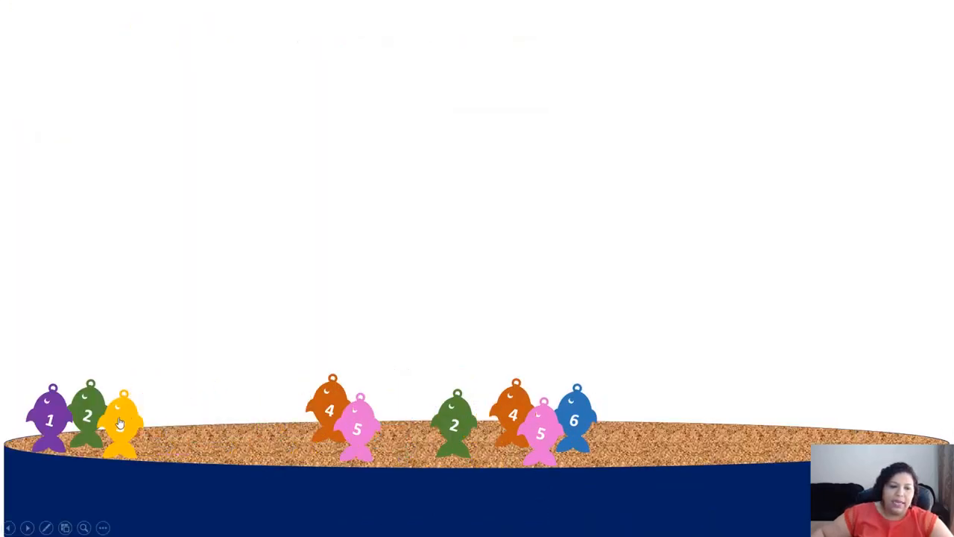
click(119, 423)
key(Escape)
- Copy the beige picture beside the fishing hook on slide 1 to slide 2 and place it, reduced, in the upper-right area
click(65, 112)
click(406, 294)
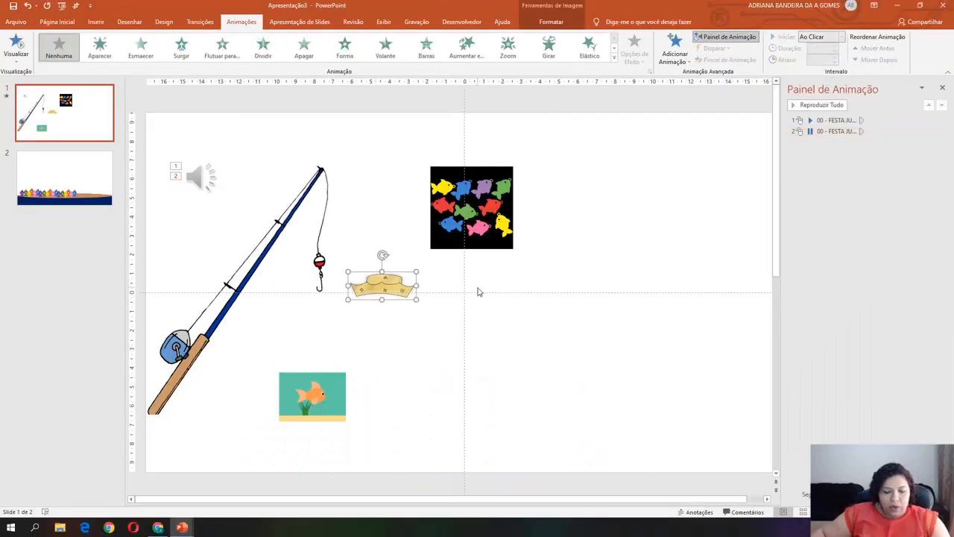
click(59, 166)
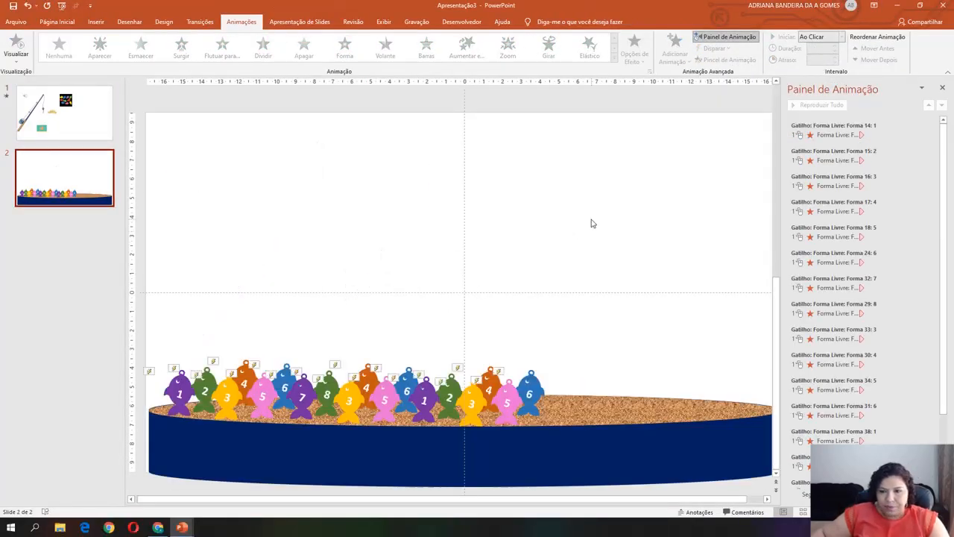
key(ctrl+v)
drag(507, 278, 646, 217)
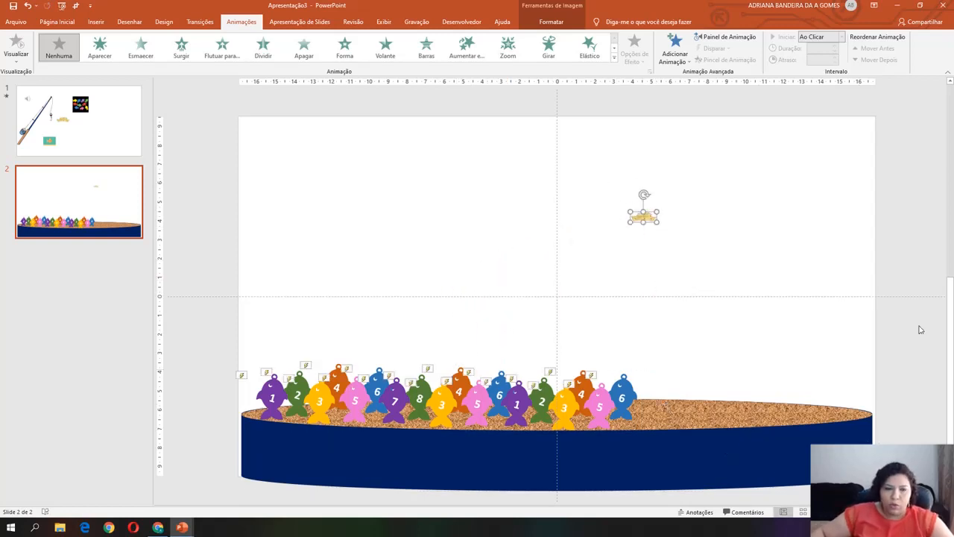
- Draw a blue rounded rectangle and place it near the slide's upper-right corner
click(95, 23)
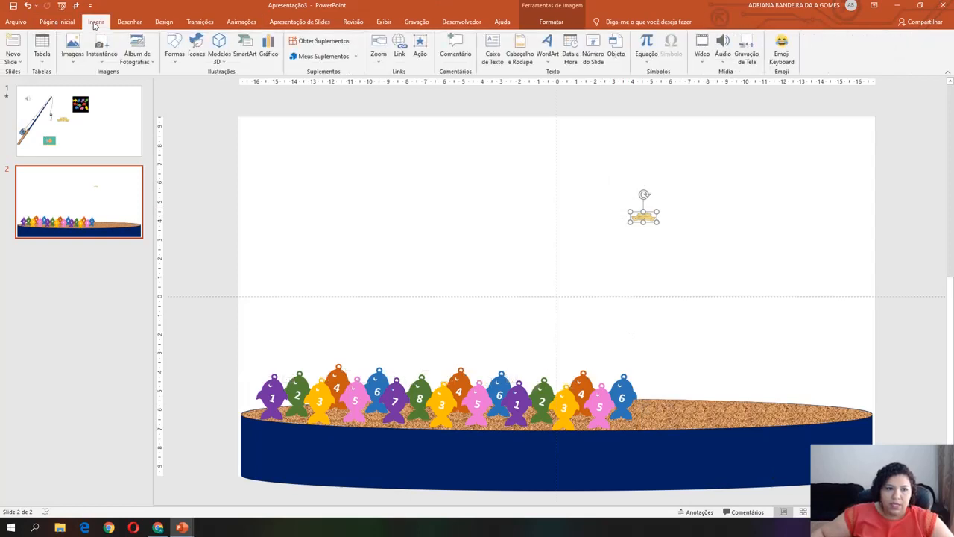
click(175, 64)
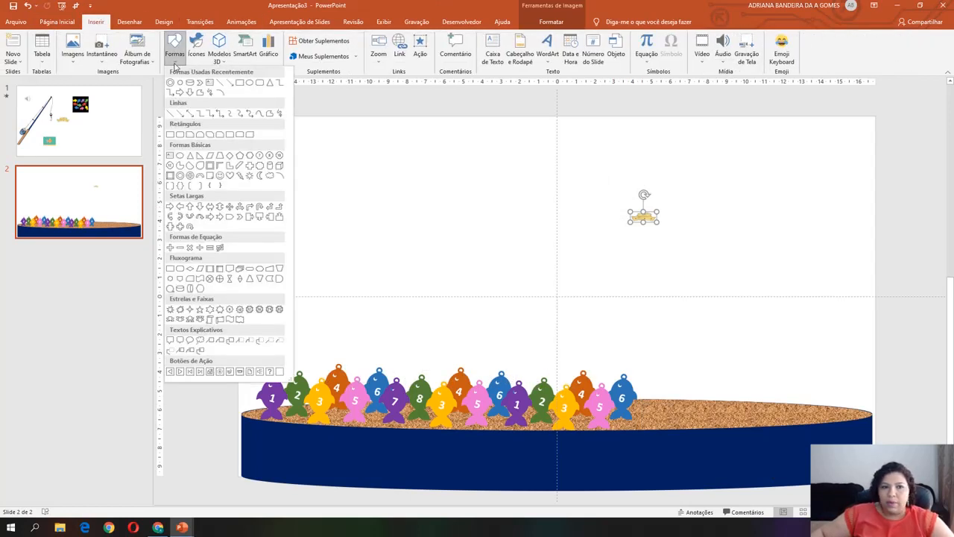
click(260, 83)
drag(348, 175, 439, 204)
drag(384, 187, 597, 184)
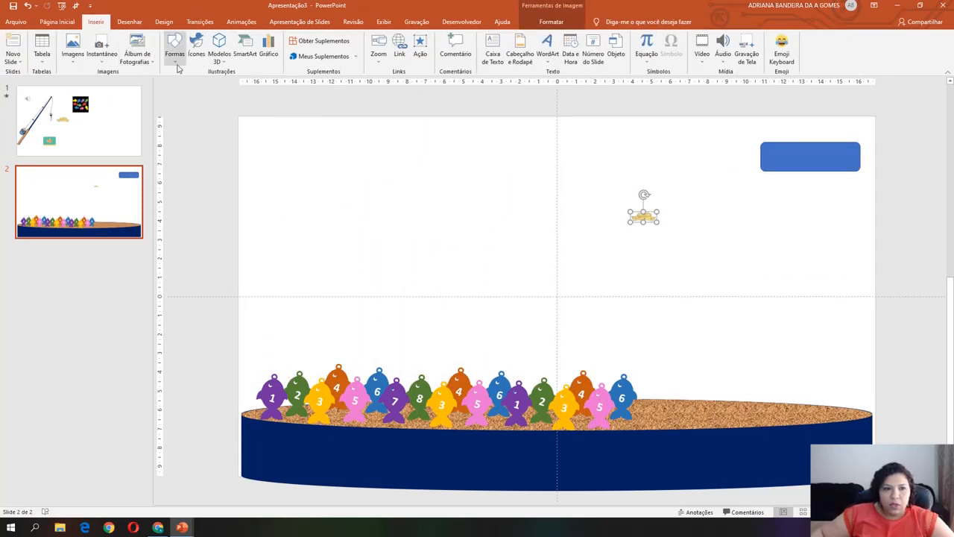
- Draw a circle about 1.88 cm in diameter in the slide's upper-left area
click(174, 52)
click(250, 84)
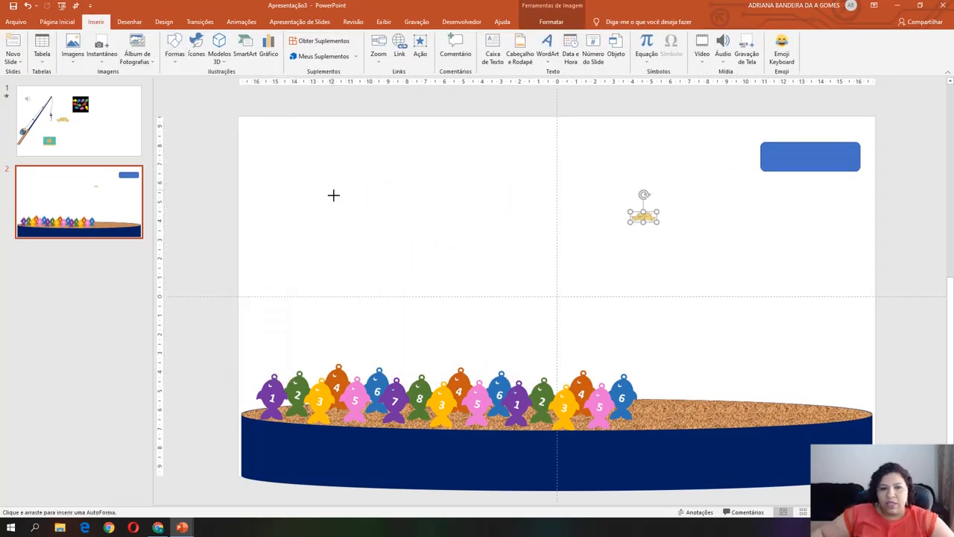
mouse_move(332, 187)
mouse_down()
mouse_move(345, 221)
mouse_move(371, 225)
mouse_up()
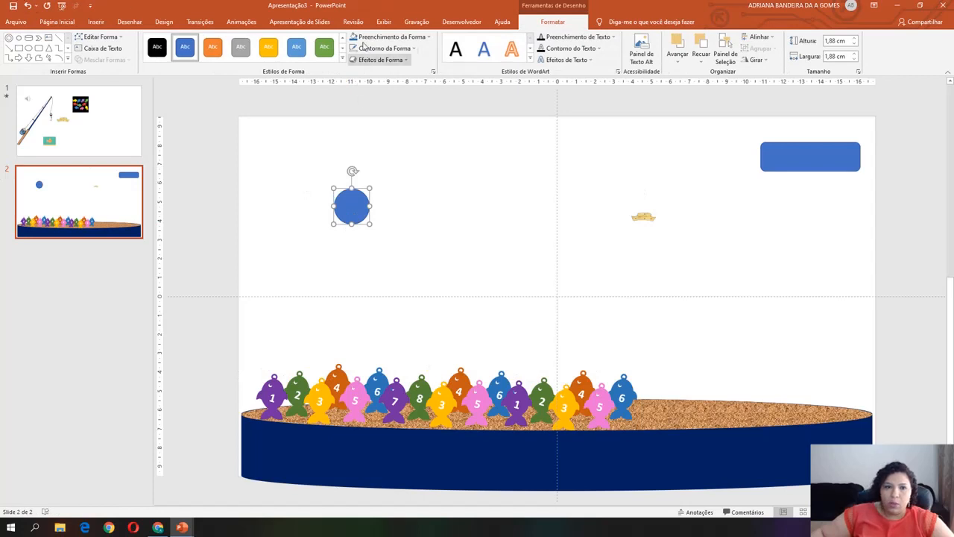
- Fill the circle with dark orange and change its outline colour
click(367, 37)
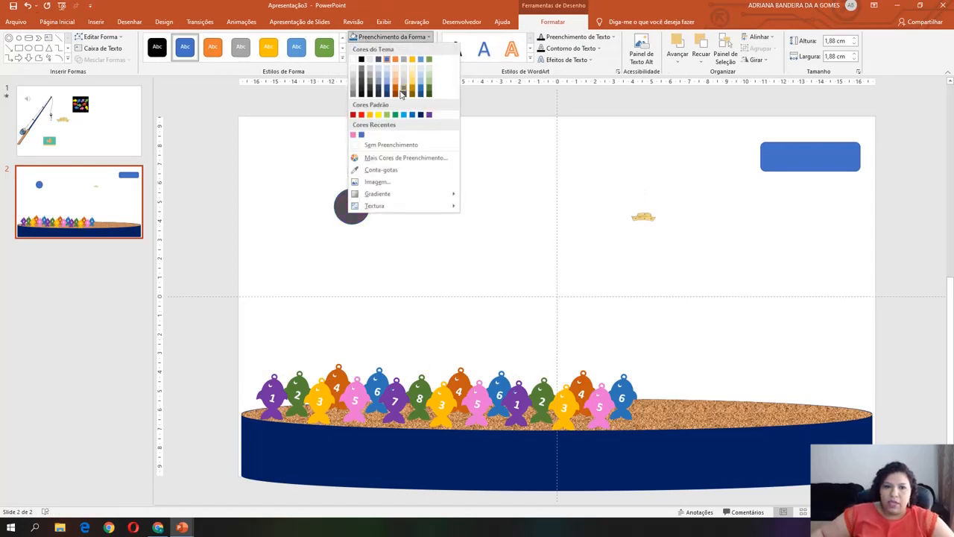
click(401, 94)
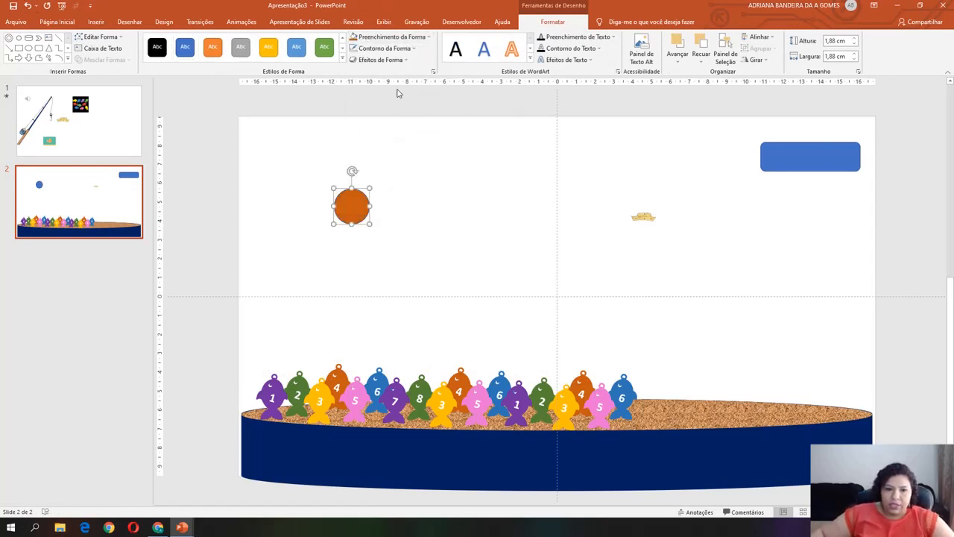
click(376, 48)
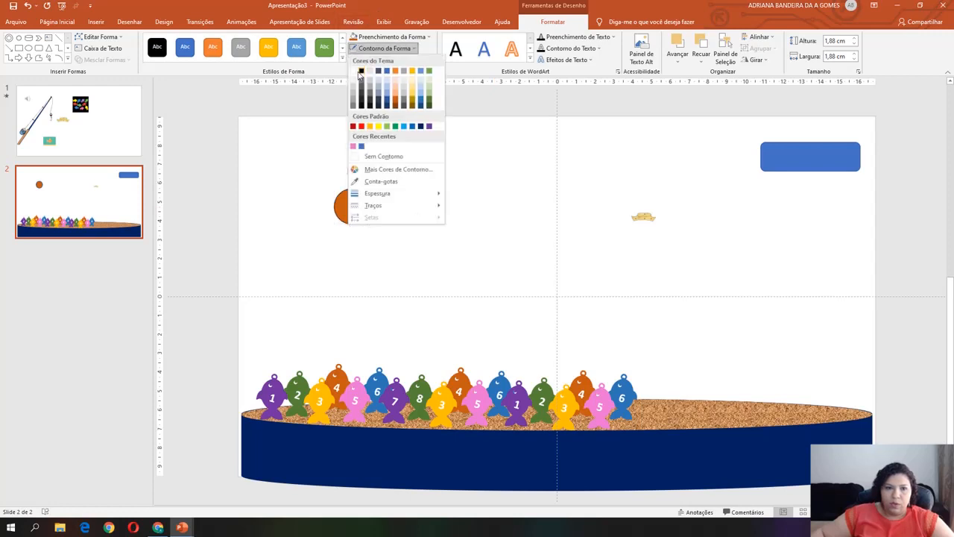
click(355, 72)
- Place the beige picture, slightly enlarged, over the centre of the orange circle and in front of it
drag(644, 225, 354, 218)
right_click(456, 189)
click(507, 273)
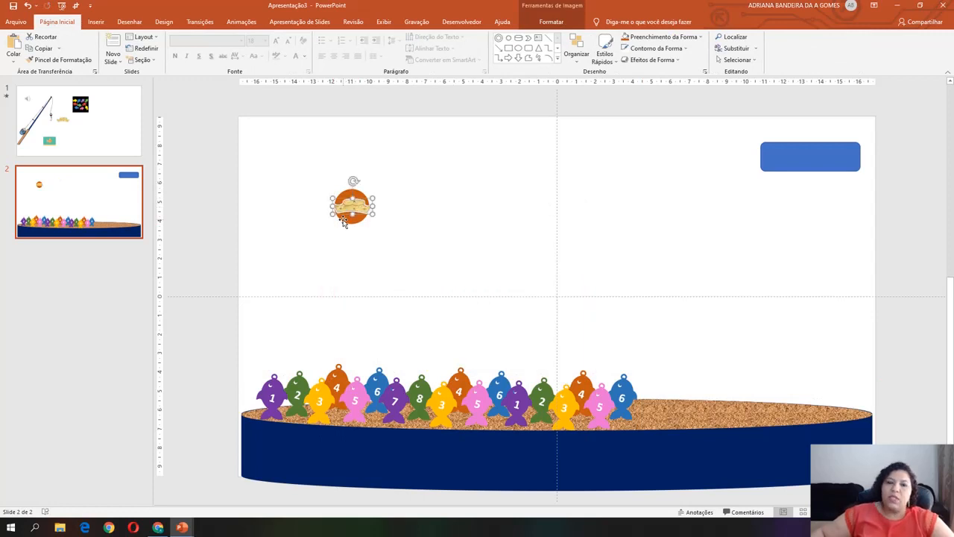
- Align the orange circle and the beige picture to each other by their horizontal centres and vertical middles
drag(295, 154, 421, 280)
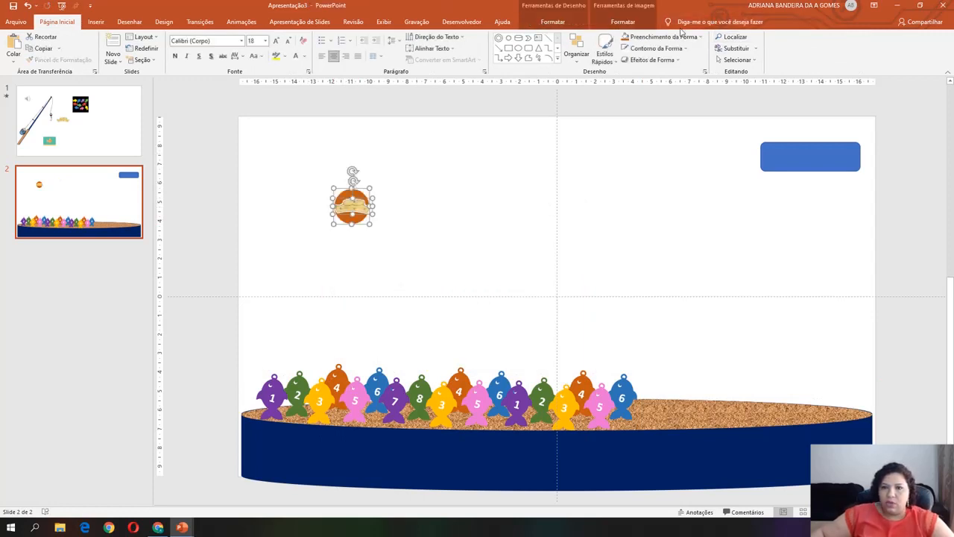
click(624, 21)
click(814, 38)
click(826, 67)
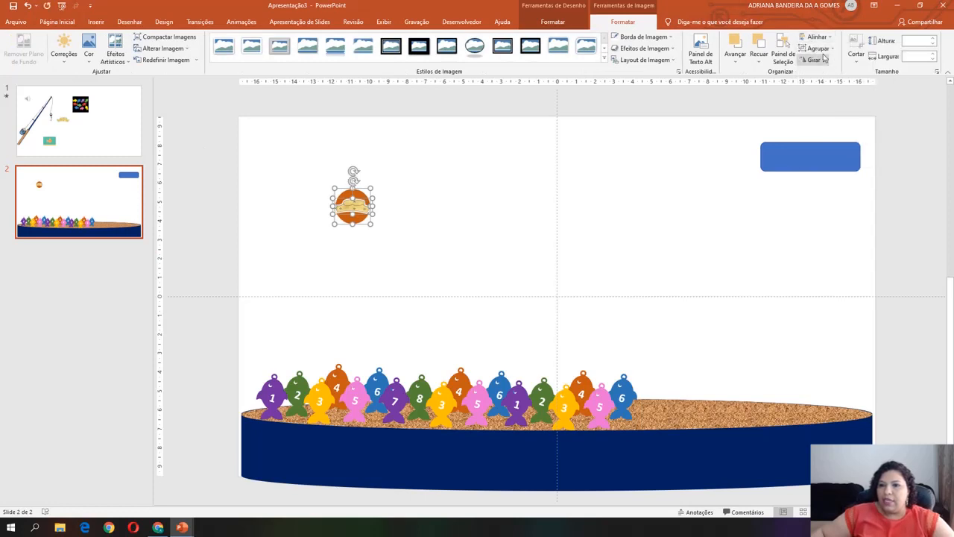
click(814, 37)
click(819, 98)
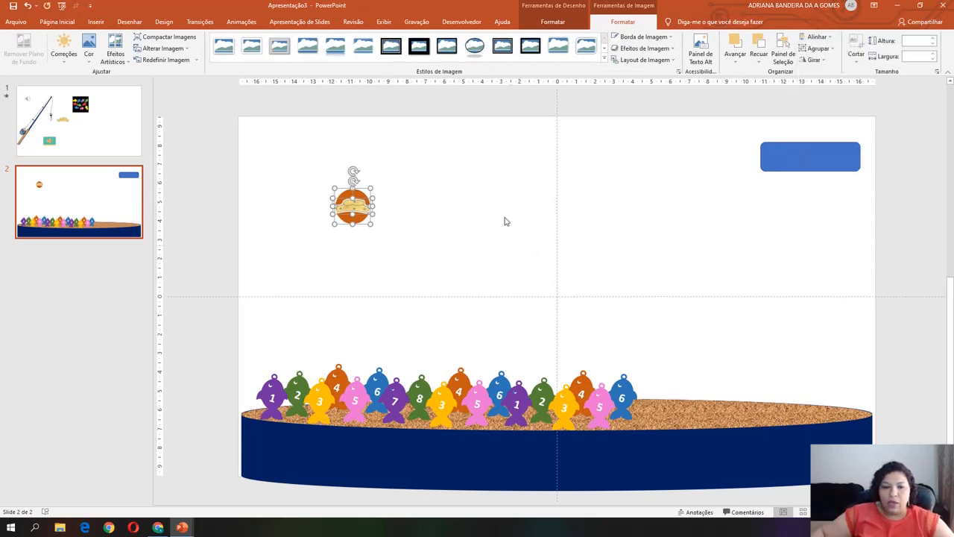
- Group the circle with the picture and place the group on the right end of the blue rounded rectangle
right_click(351, 211)
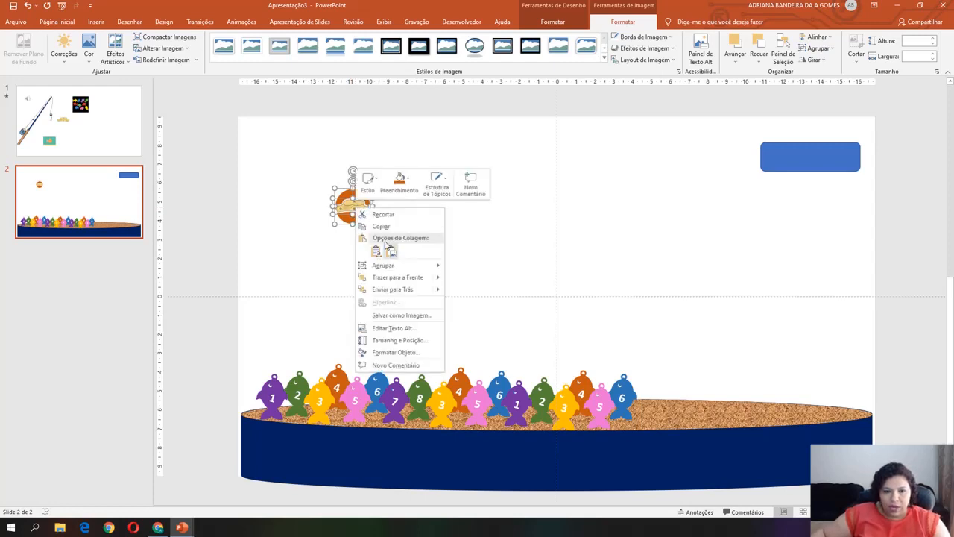
mouse_move(383, 264)
click(469, 266)
drag(360, 212, 844, 159)
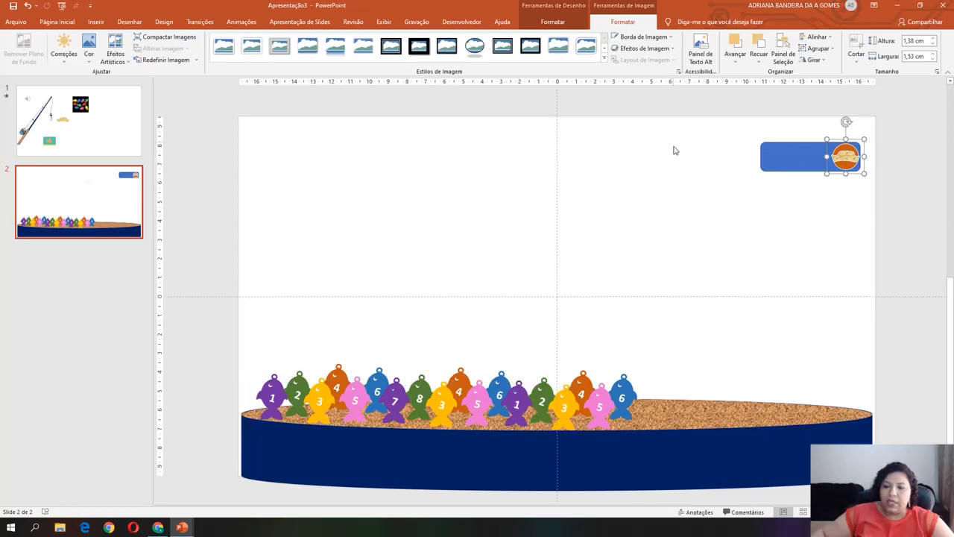
- Fill the blue rounded rectangle behind the icon with light grey
click(800, 162)
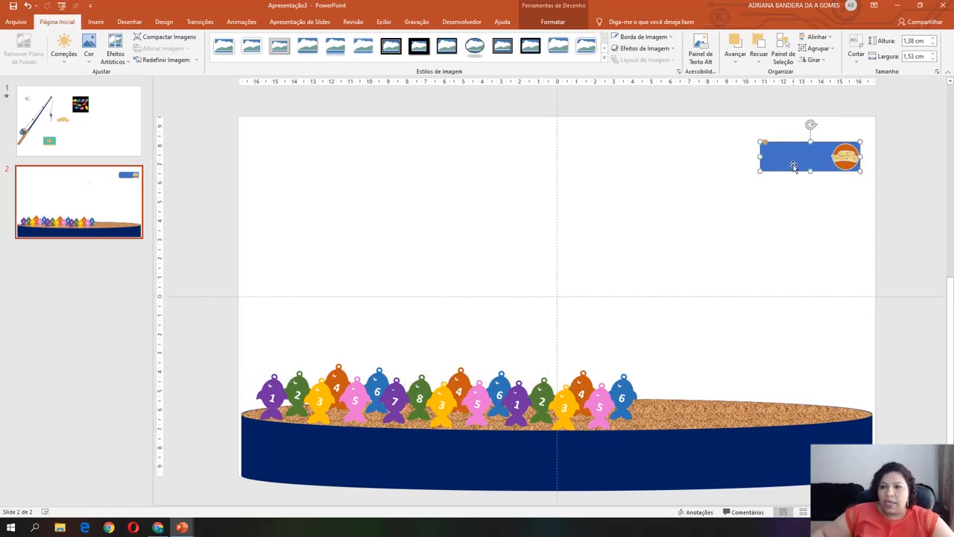
click(663, 39)
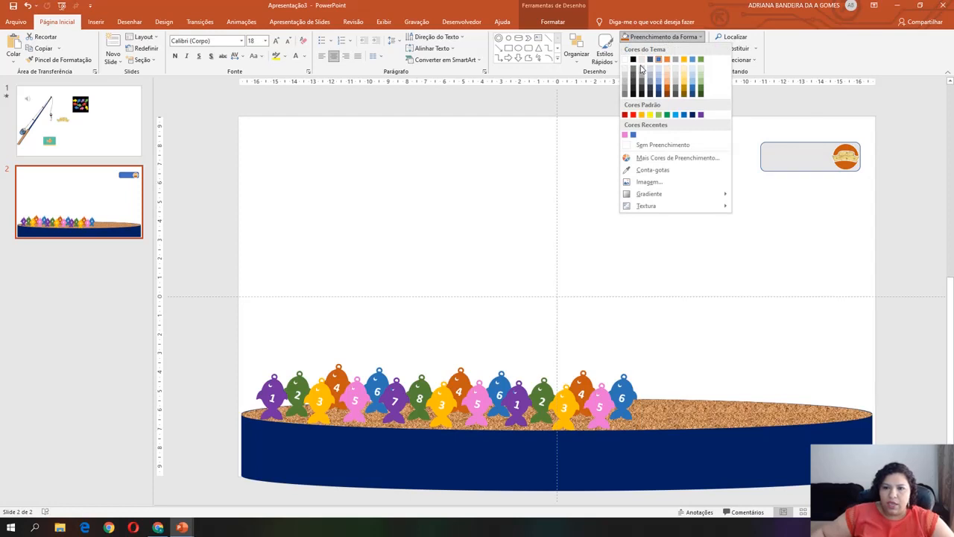
click(642, 71)
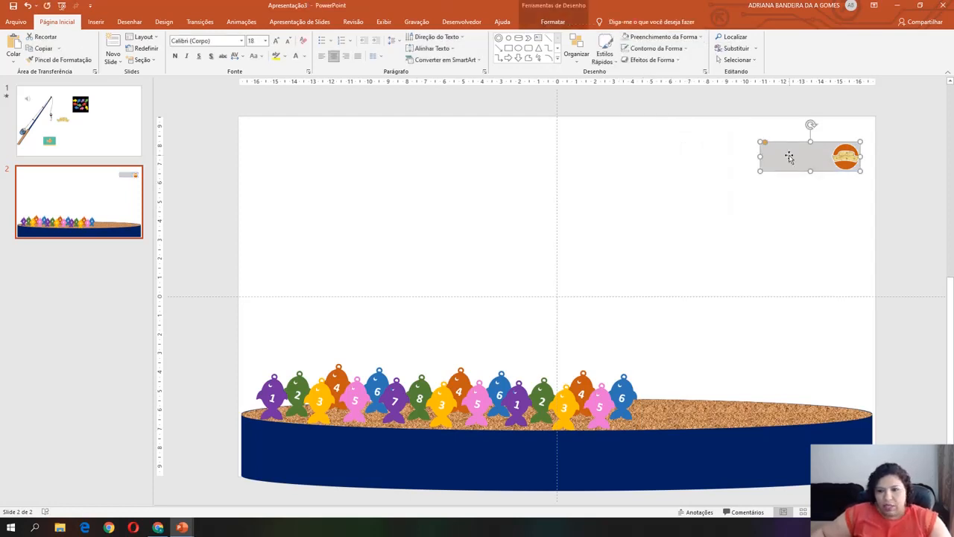
- Duplicate the grey rectangle, narrow the copy to about 3 cm, and place it on the empty area left of the original
key(ctrl+d)
drag(800, 166, 792, 157)
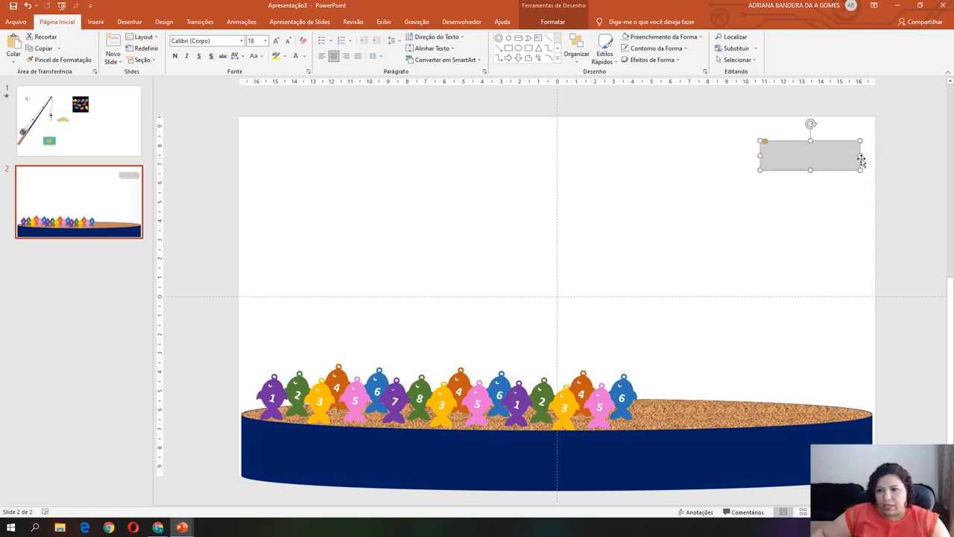
drag(860, 157, 660, 192)
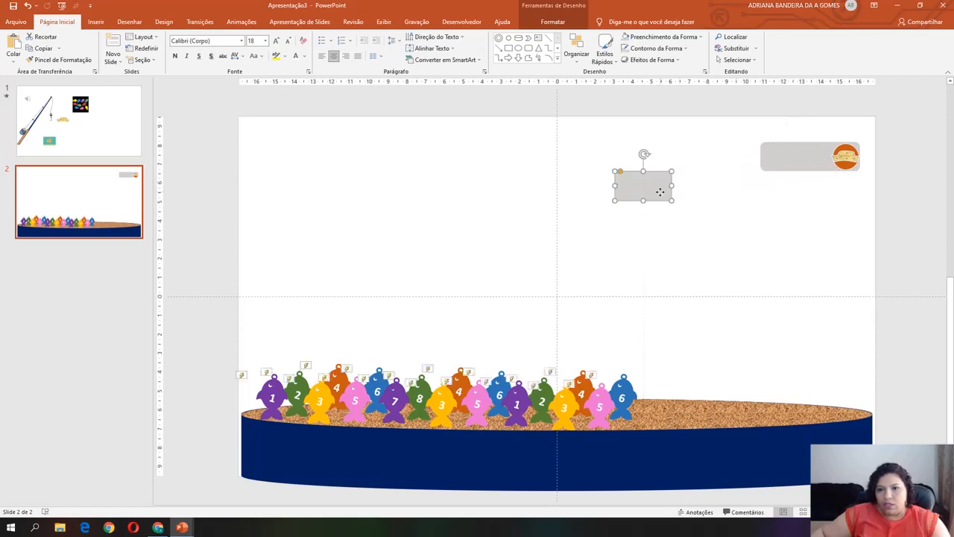
- Enter the number 1 in the narrow grey box and format it in black at size 36
text(1)
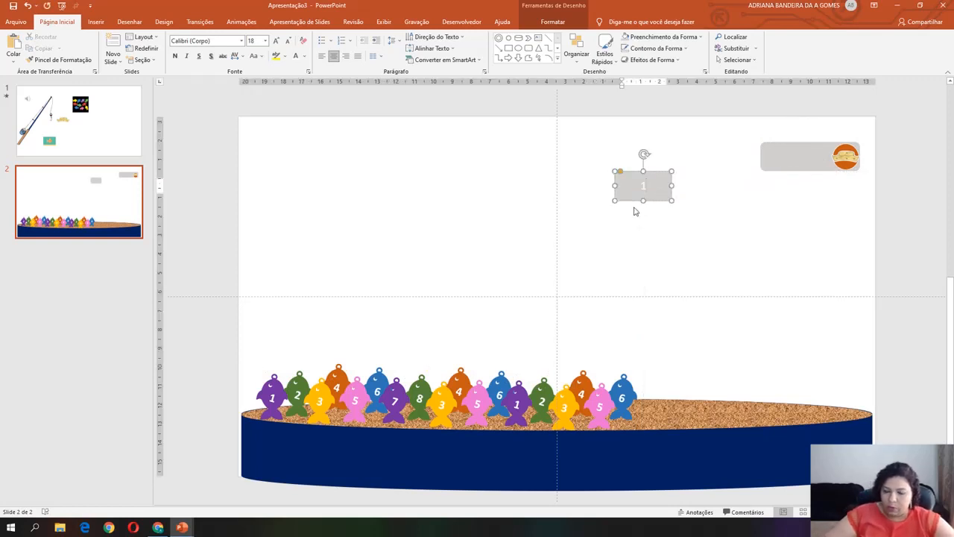
key(shift+Left)
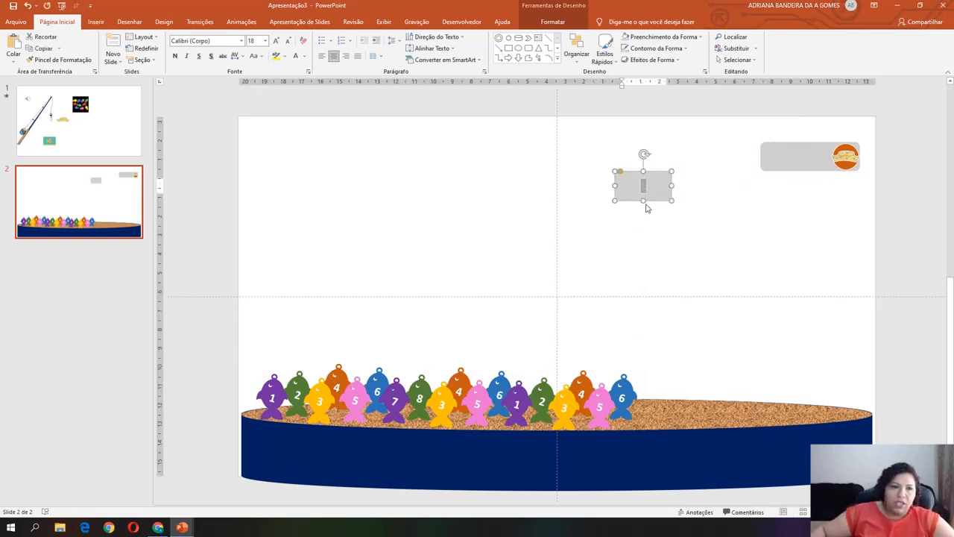
click(304, 56)
click(305, 80)
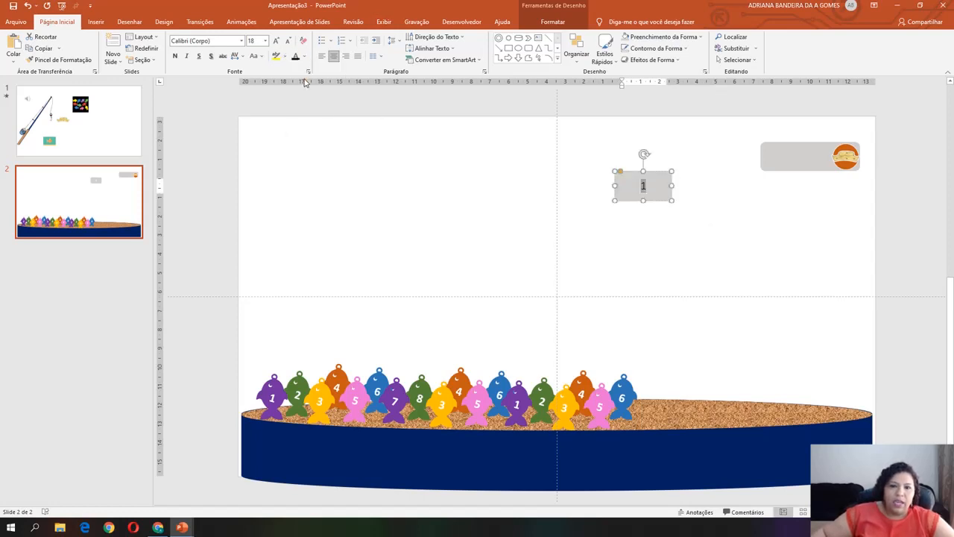
click(266, 41)
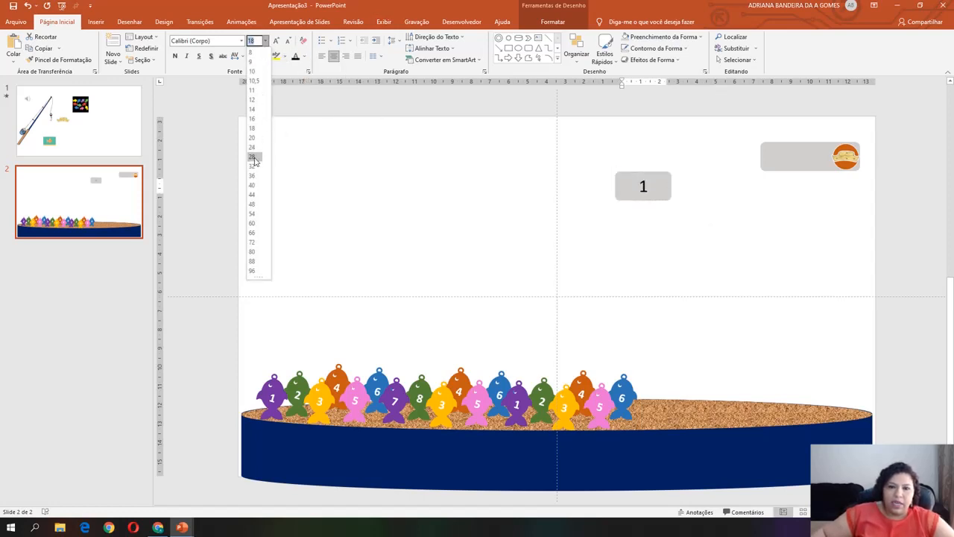
click(254, 176)
- Apply the Appear (Aparecer) entrance animation to the number 1 box
click(655, 198)
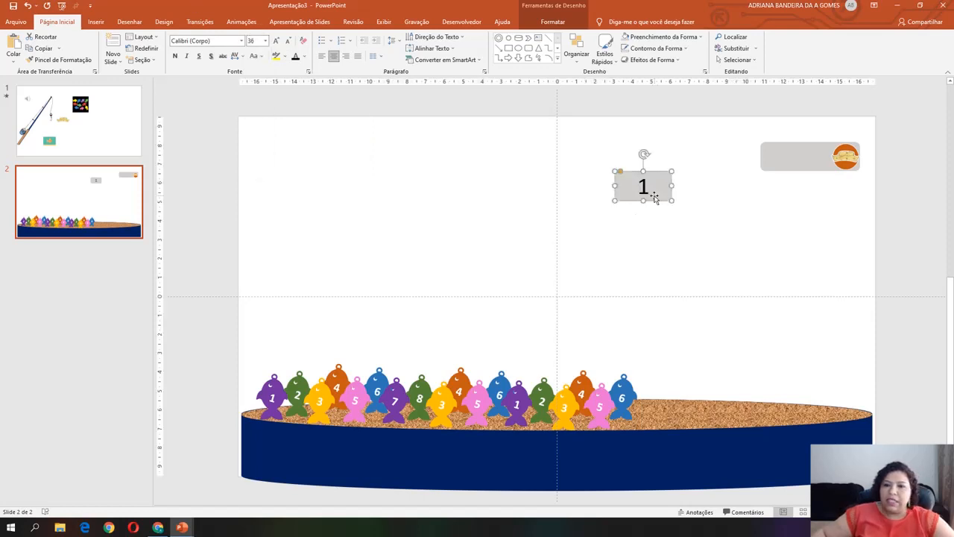
click(242, 22)
click(101, 49)
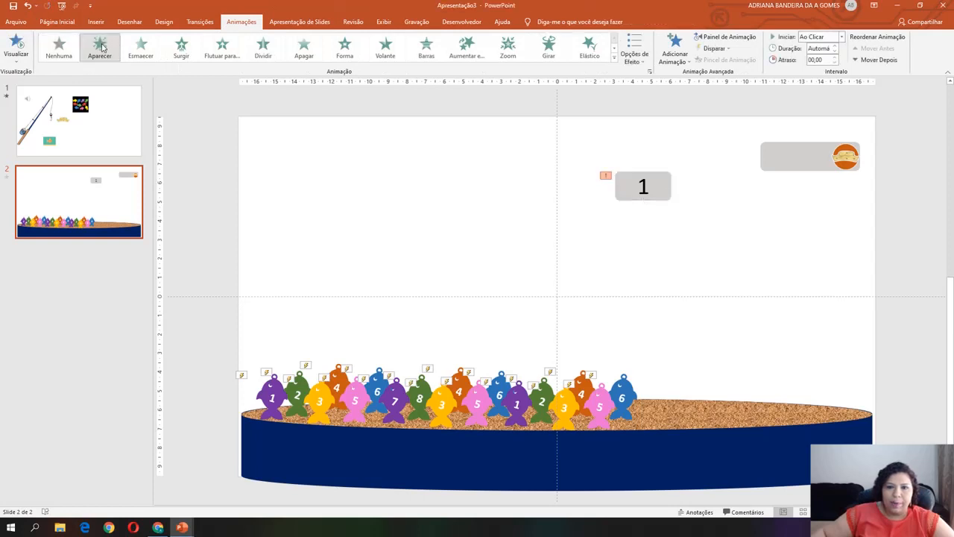
- Duplicate the animated number box repeatedly, numbering the copies 2 through 10 in order
click(664, 191)
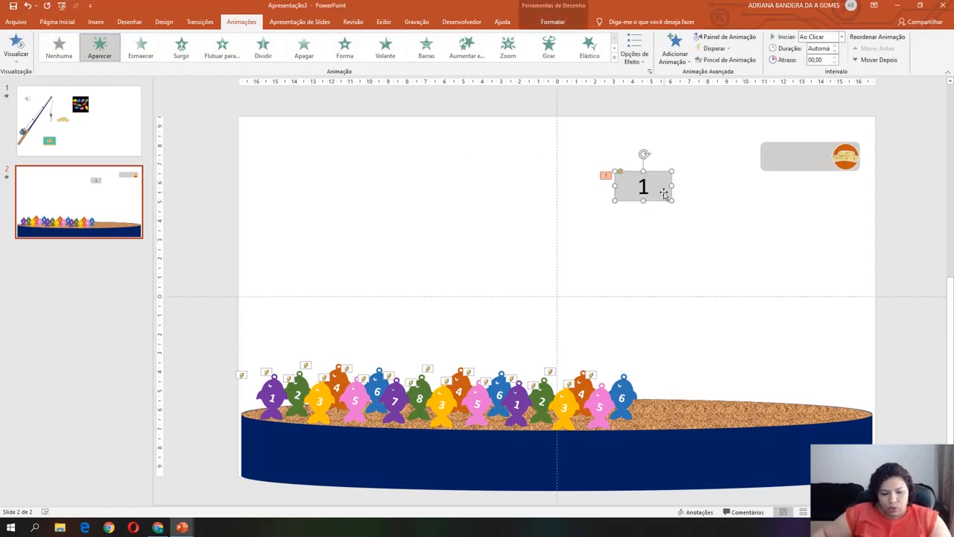
key(ctrl+d)
double_click(651, 194)
text(2)
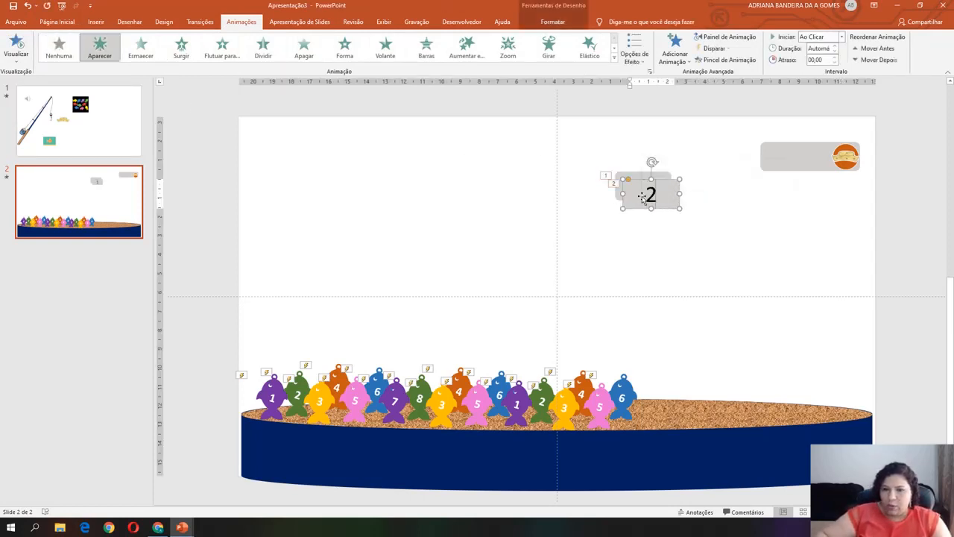
click(669, 200)
key(ctrl+d)
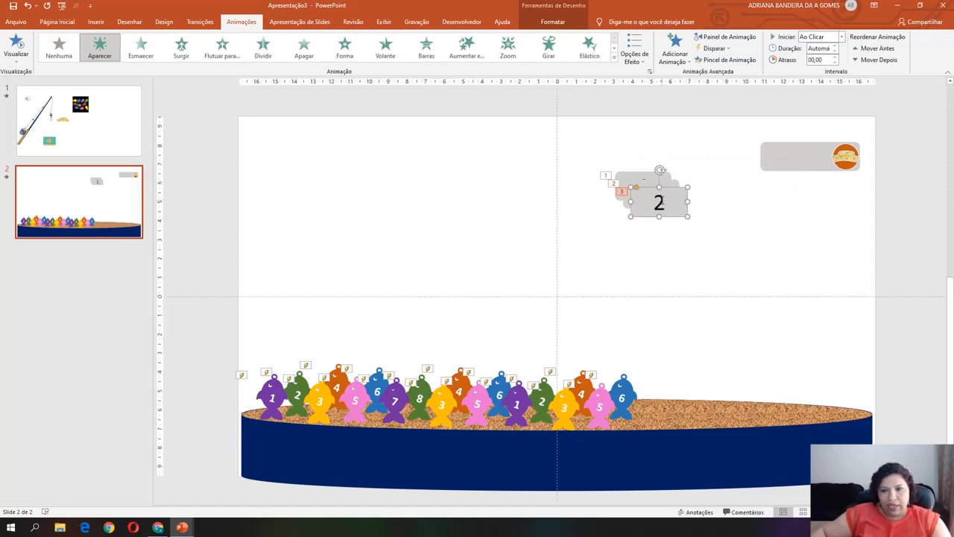
drag(667, 204, 624, 199)
text(3)
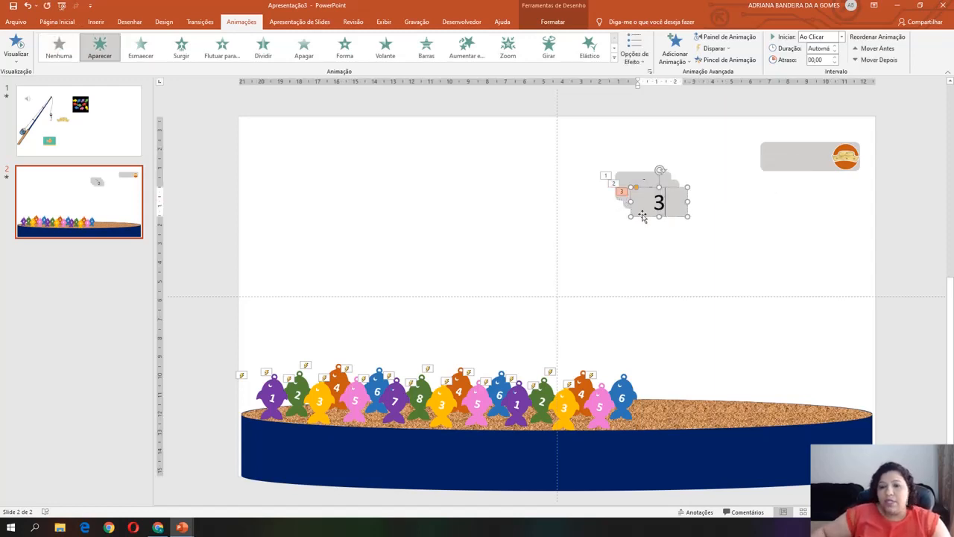
key(Escape)
key(ctrl+d)
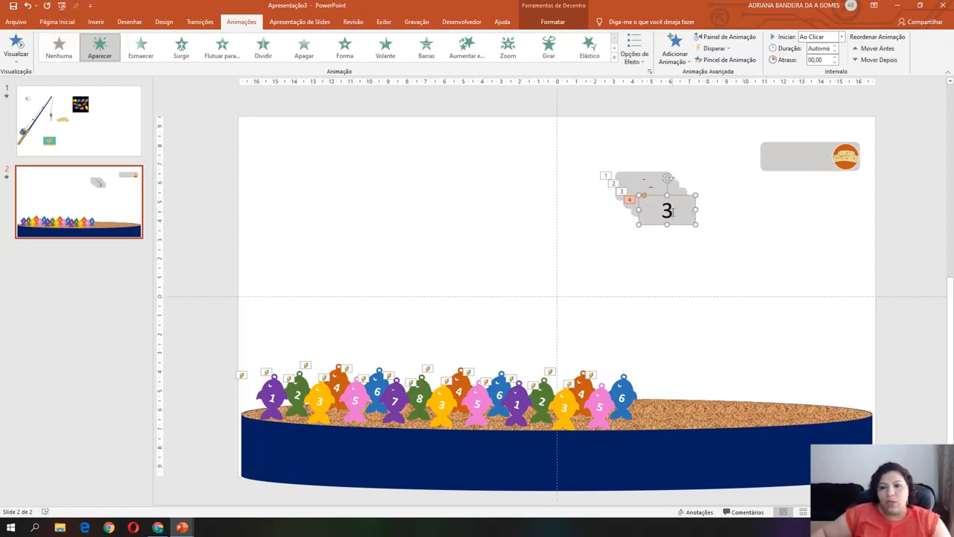
double_click(668, 211)
text(4)
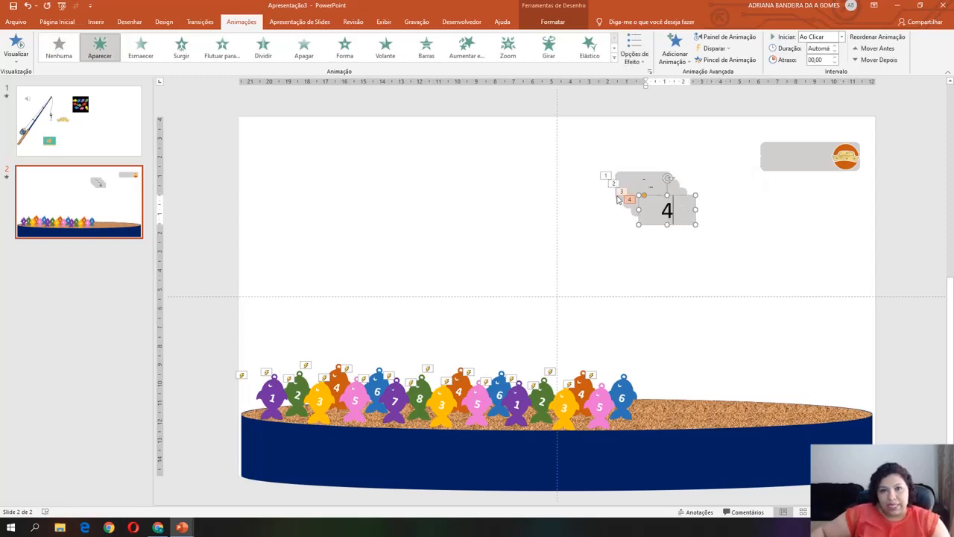
key(Escape)
key(ctrl+d)
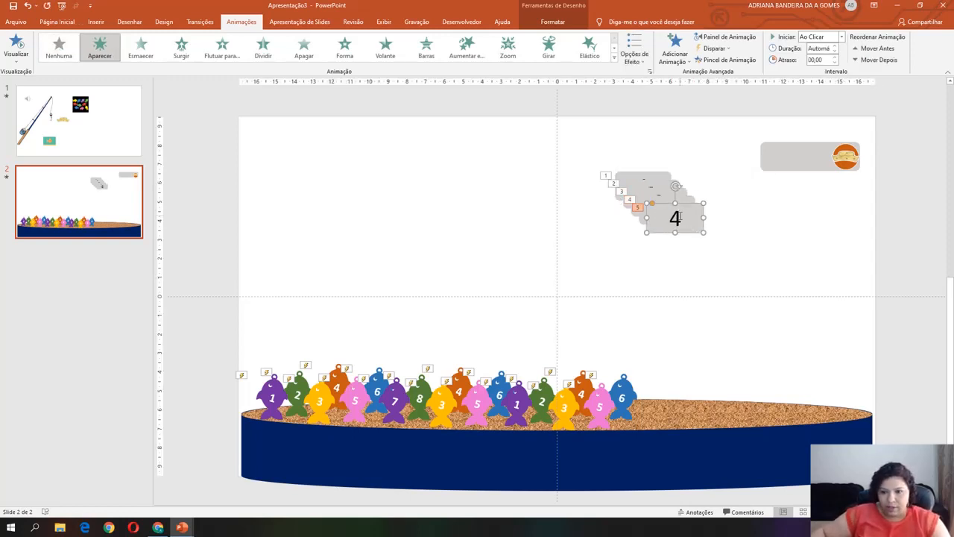
double_click(679, 216)
text(5)
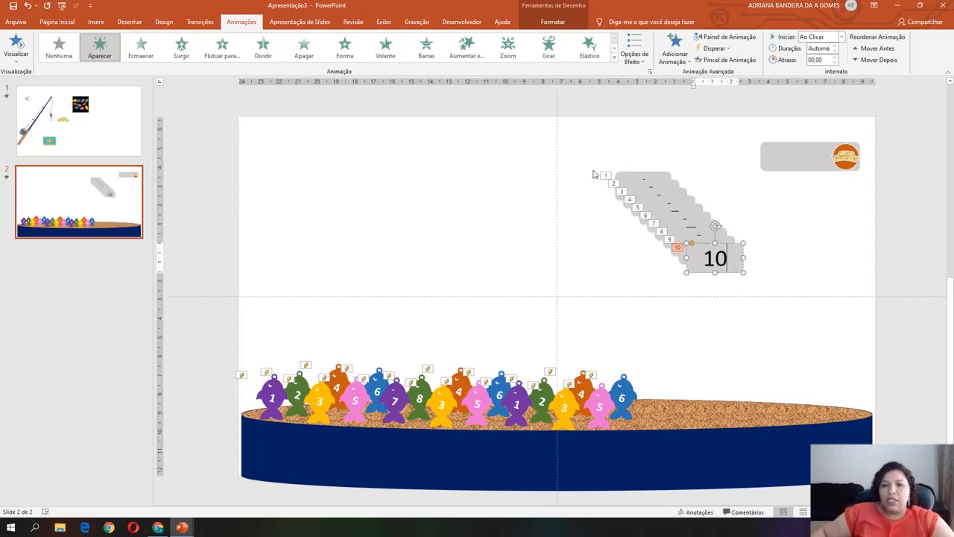
- Stack the ten number boxes by aligning their centres and middles, and place the stack on the grey rectangle beside the icon
drag(588, 140, 758, 309)
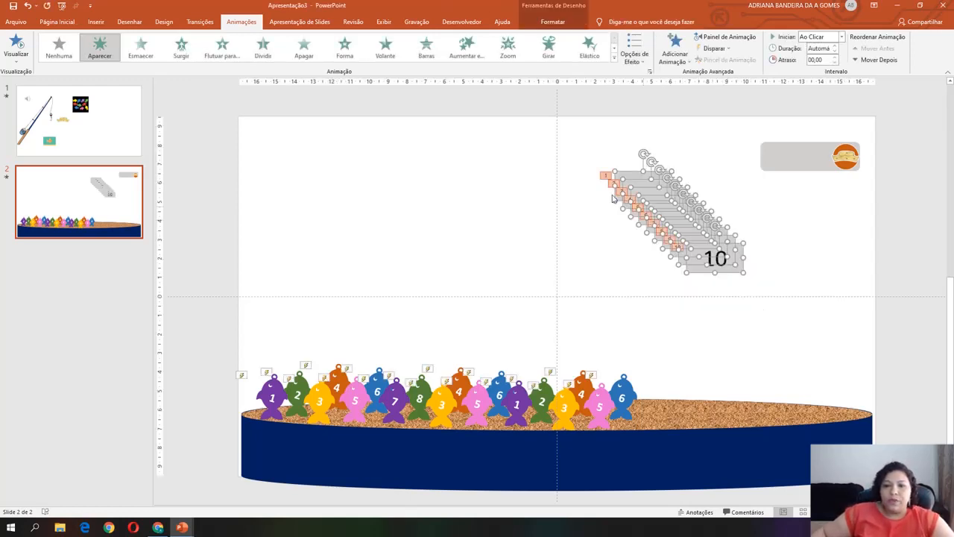
click(552, 21)
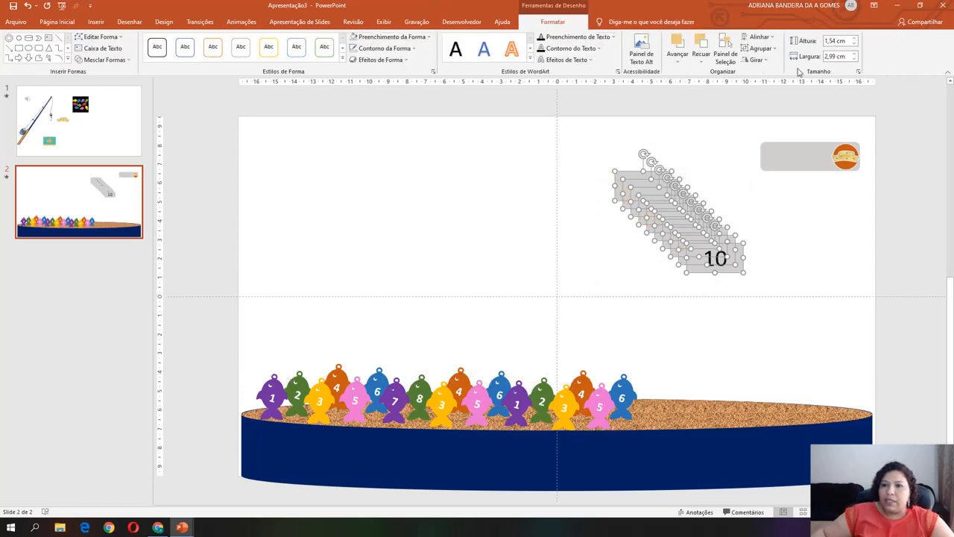
click(758, 37)
click(772, 59)
click(760, 37)
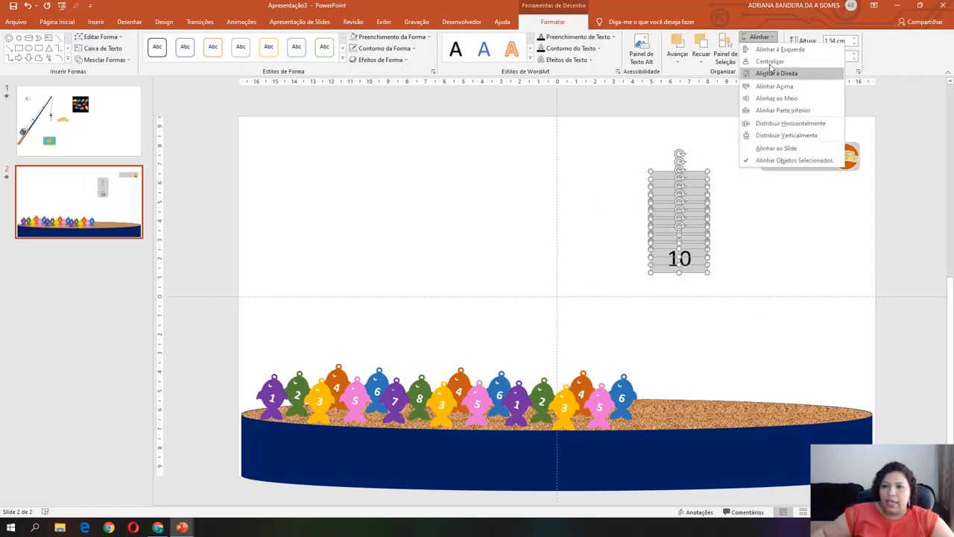
click(779, 99)
drag(703, 219, 808, 155)
click(811, 192)
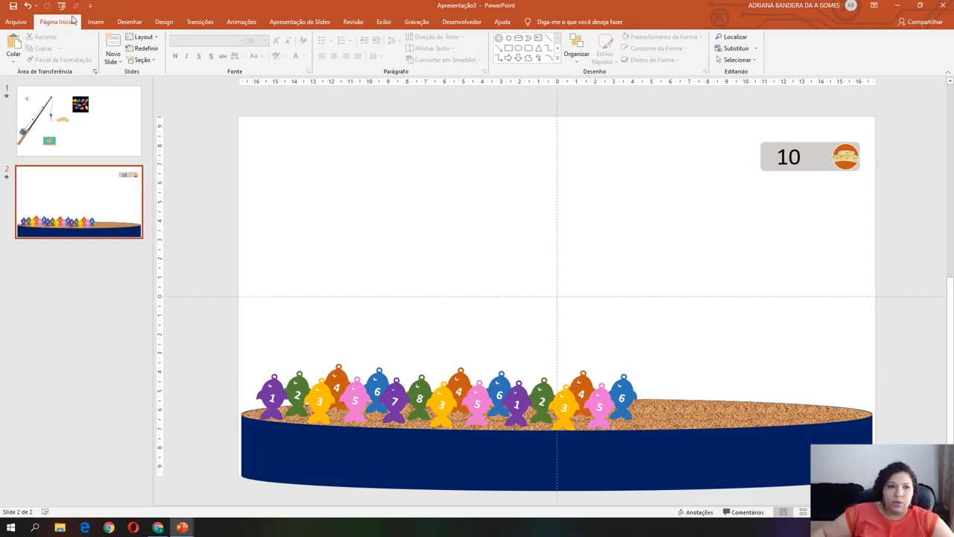
- Draw a blue rounded rectangle of about 5.3 × 1.54 cm covering the grey counter and its icon
click(95, 22)
click(175, 49)
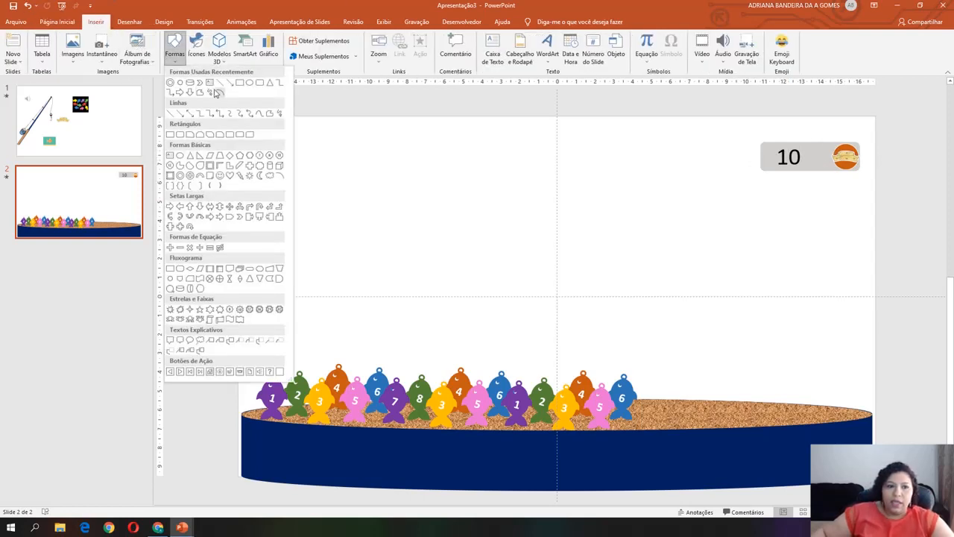
click(260, 84)
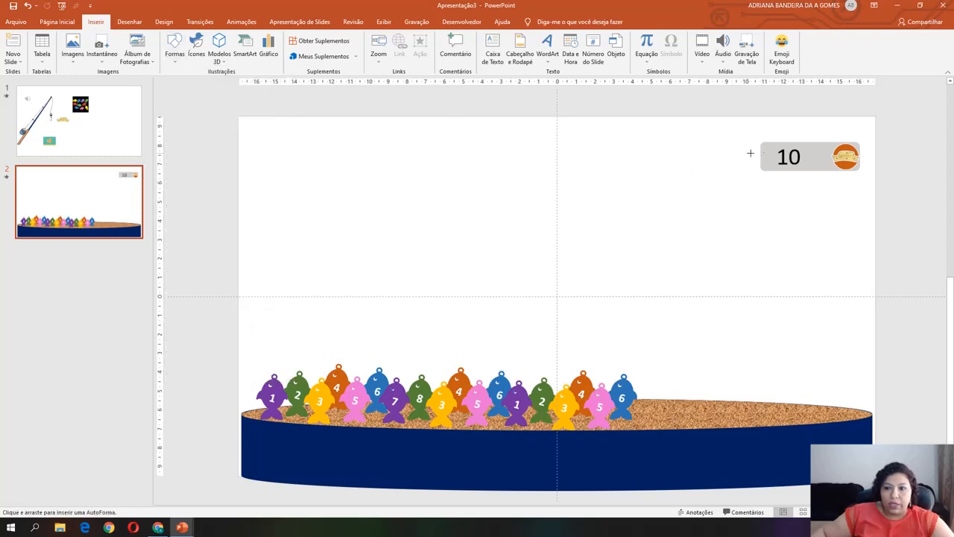
drag(757, 141, 862, 172)
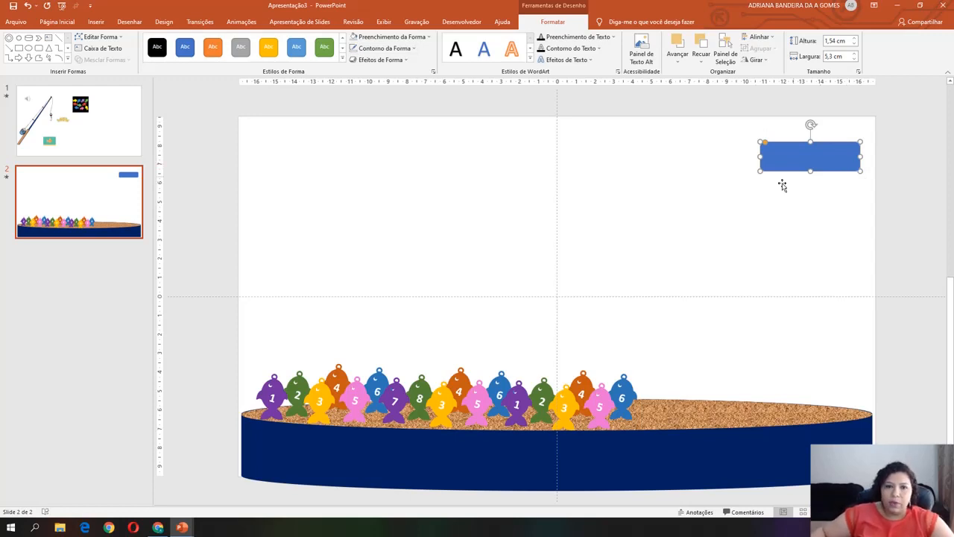
- Set all ten number-box Appear animations to trigger on clicking the blue cover rectangle, Retângulo: Cantos Arredondados 55
click(230, 26)
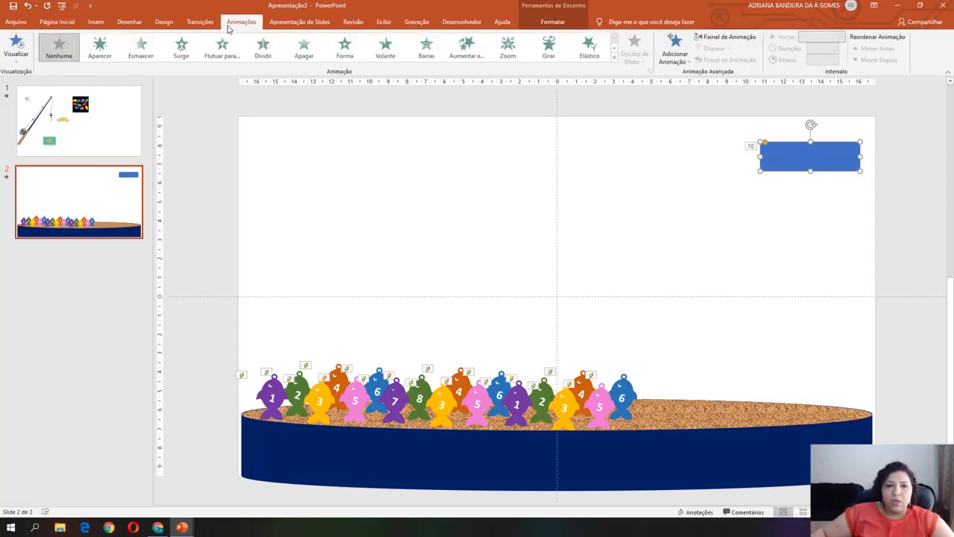
click(725, 38)
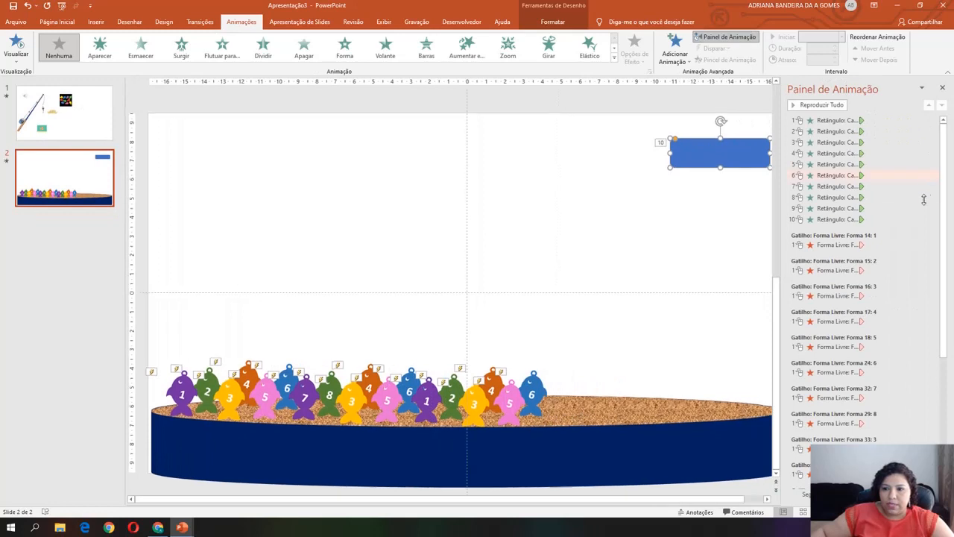
click(839, 219)
key(shift+Up)
key(shift+Up)
key(shift+Up)
key(shift+Up)
key(shift+Up)
key(shift+Up)
key(shift+Up)
key(shift+Up)
key(shift+Up)
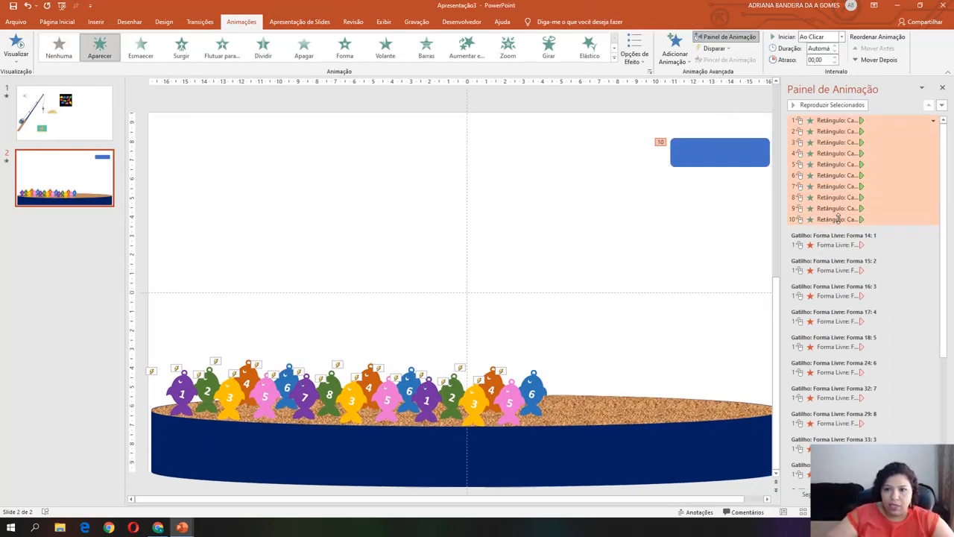
click(714, 48)
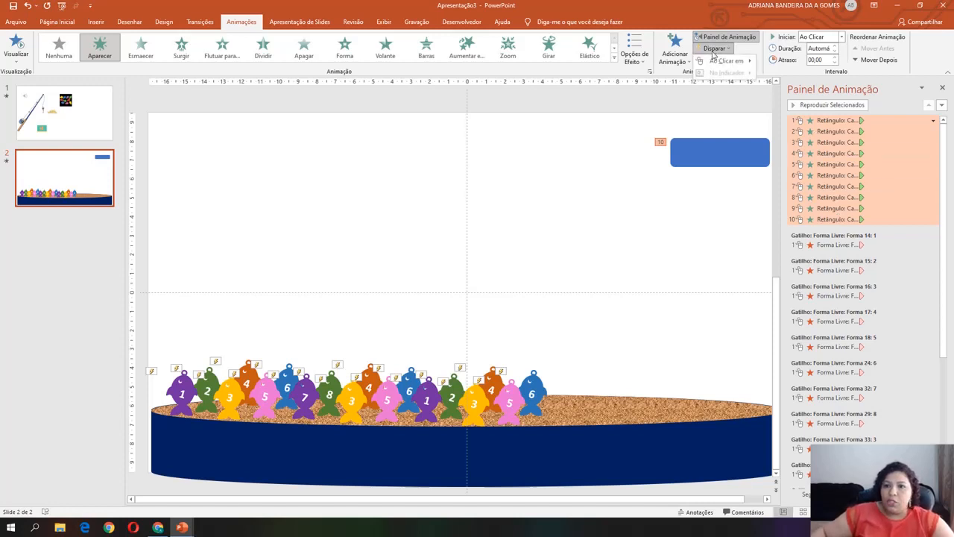
mouse_move(724, 61)
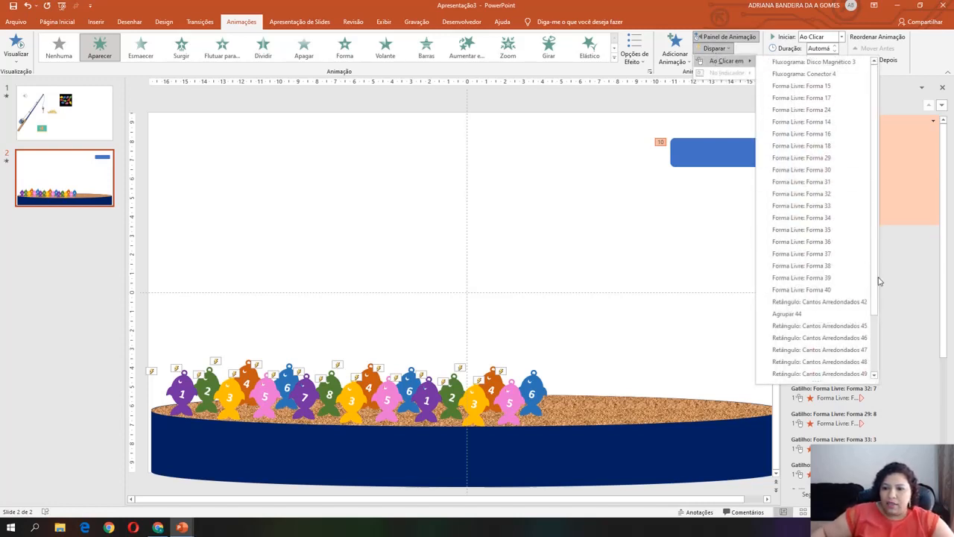
drag(879, 281, 875, 326)
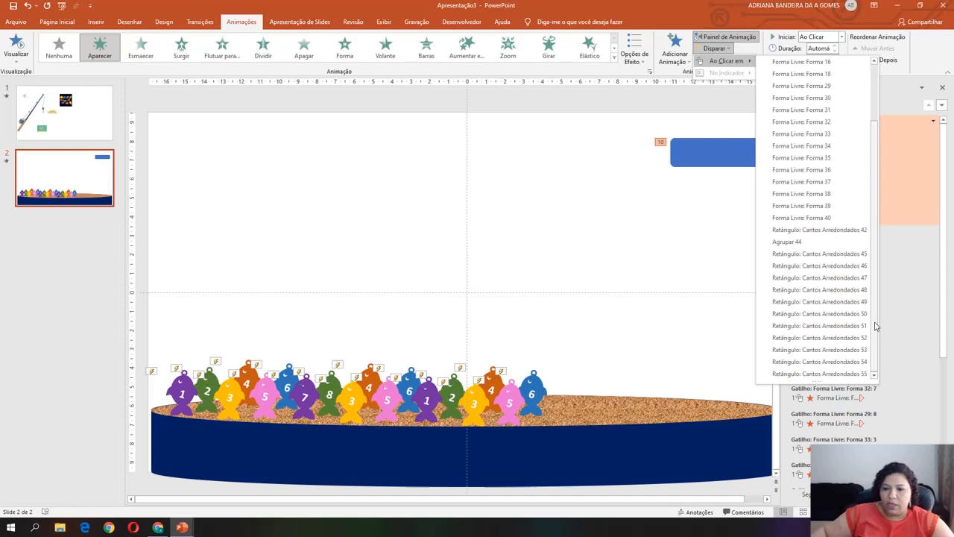
click(819, 373)
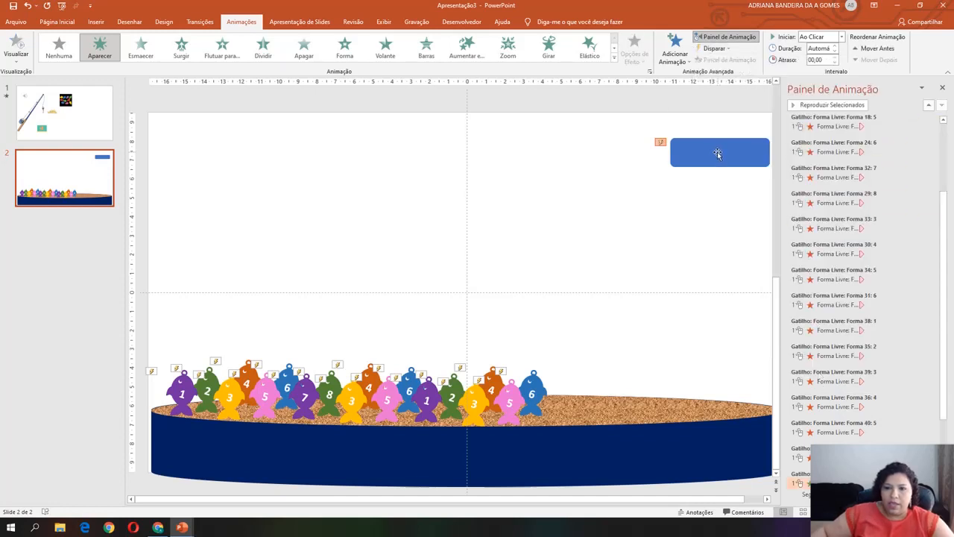
click(943, 89)
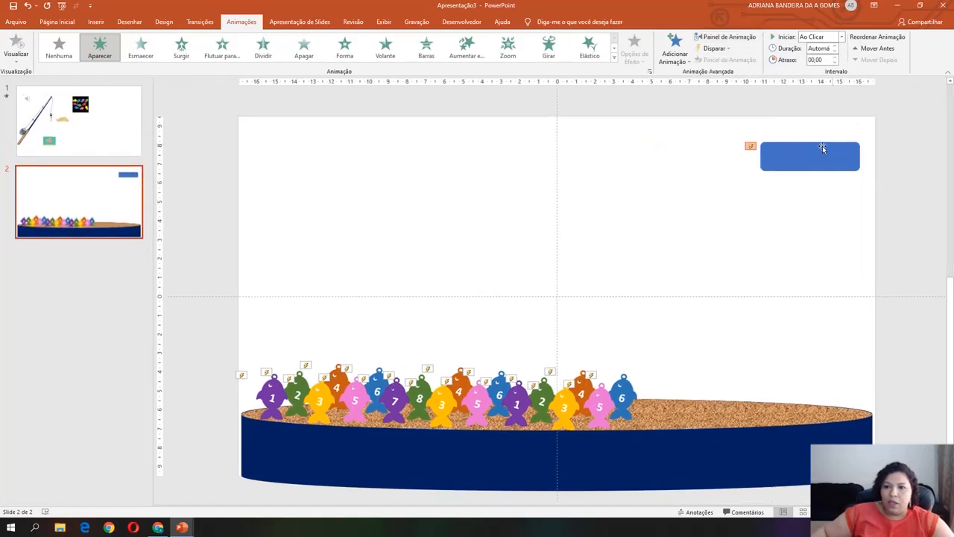
- Set the blue cover rectangle's fill transparency to 100%
click(822, 148)
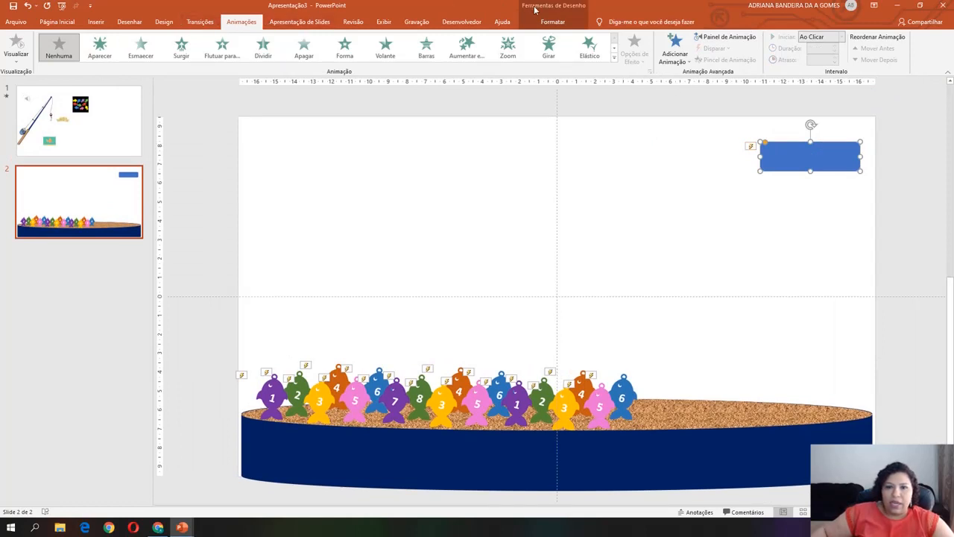
click(552, 22)
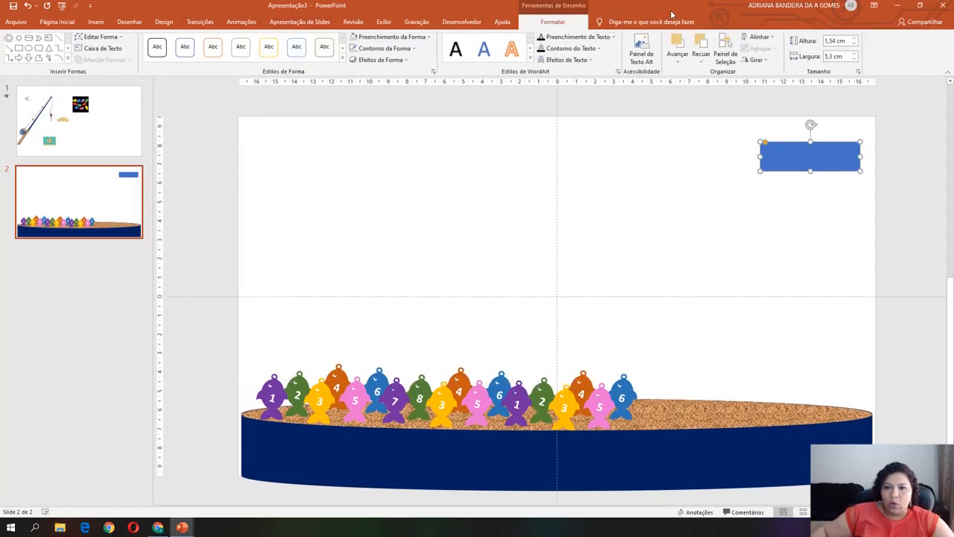
click(397, 37)
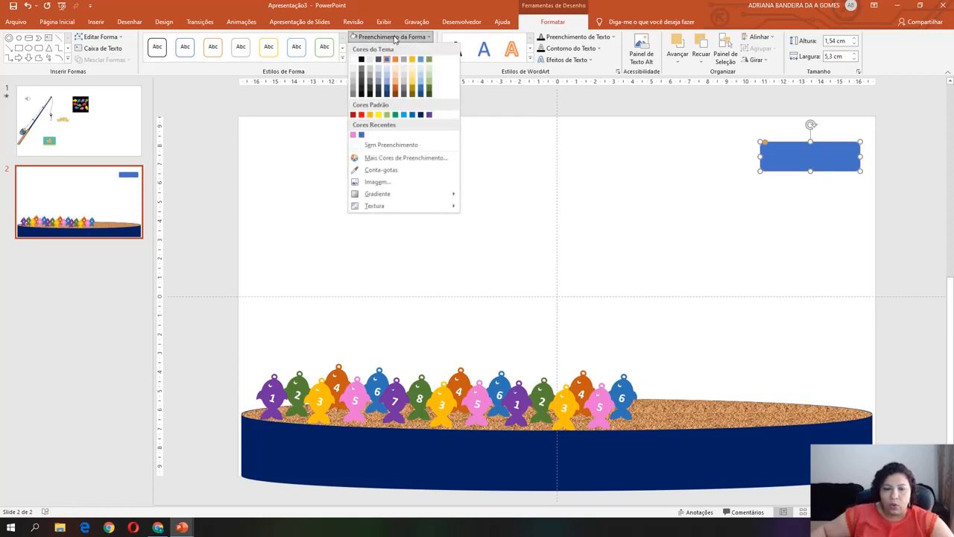
click(398, 158)
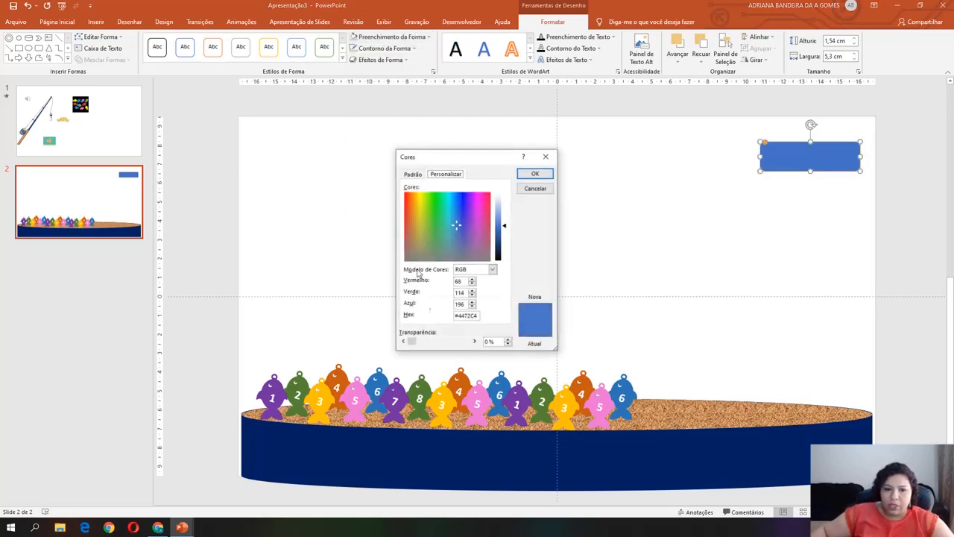
drag(412, 343, 468, 344)
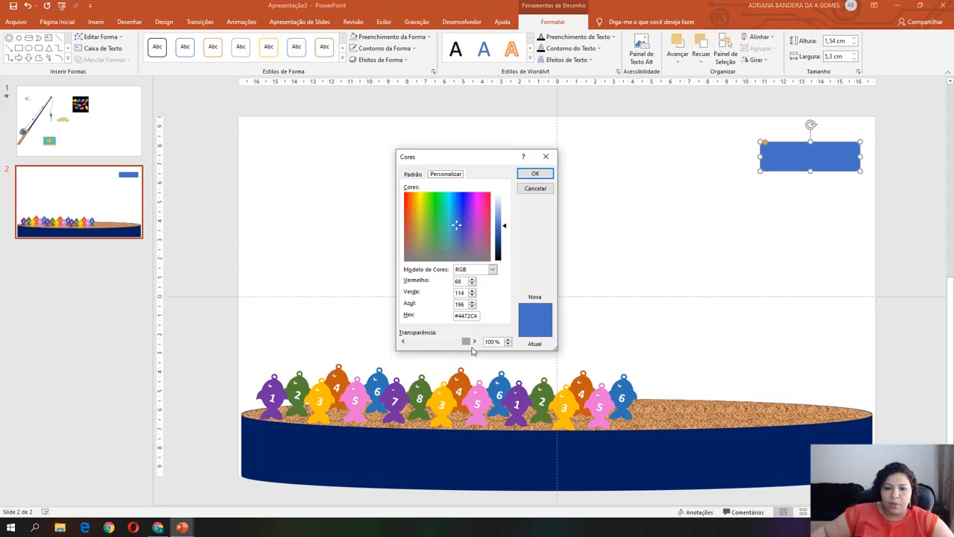
click(534, 173)
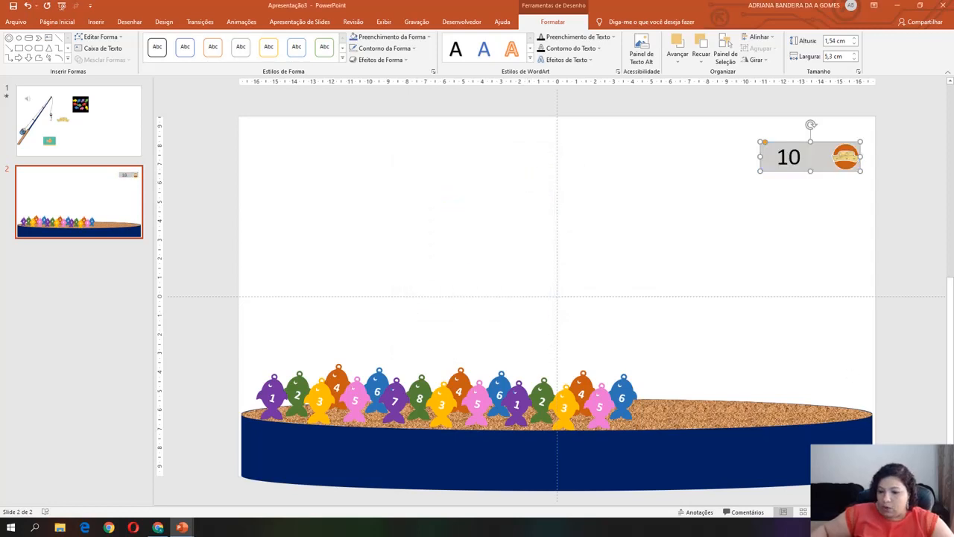
- Play the current slide as a slide show, test the bait counter through 10 and on to 5 again, and exit
click(841, 512)
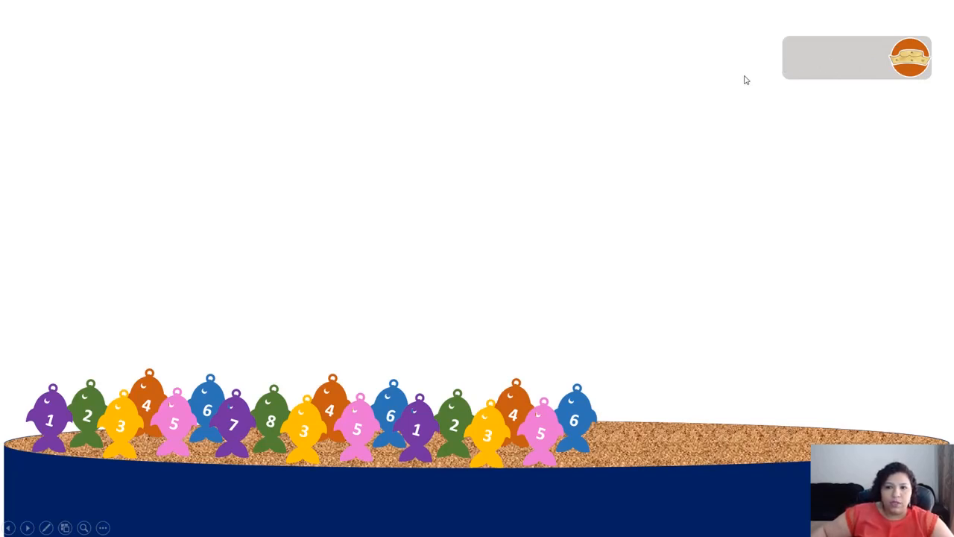
click(812, 65)
click(840, 65)
click(858, 64)
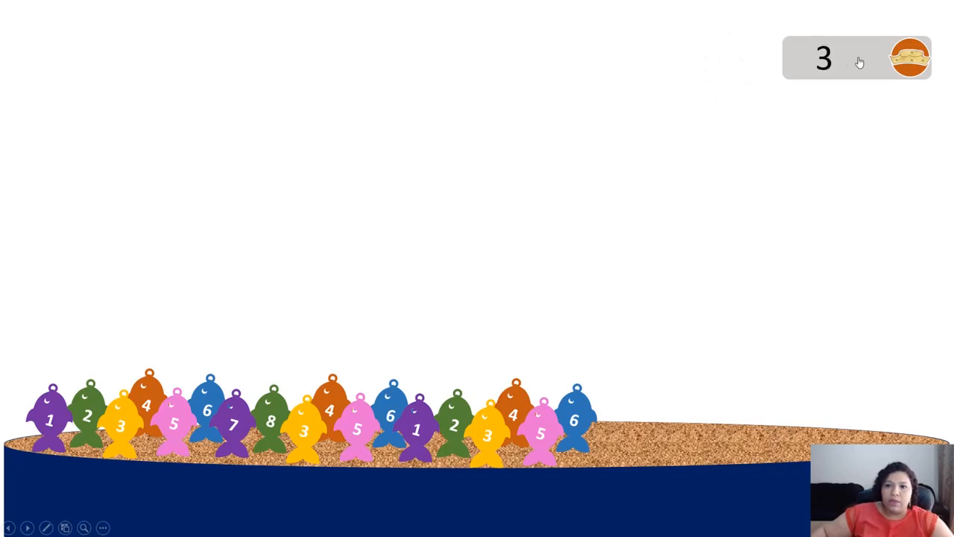
click(859, 58)
click(858, 59)
click(858, 60)
click(858, 61)
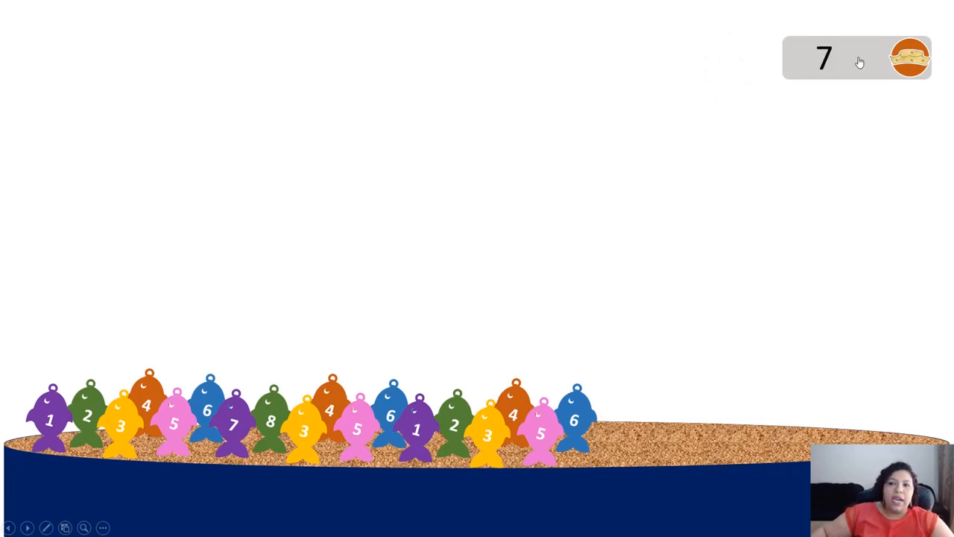
click(859, 63)
click(860, 62)
click(860, 63)
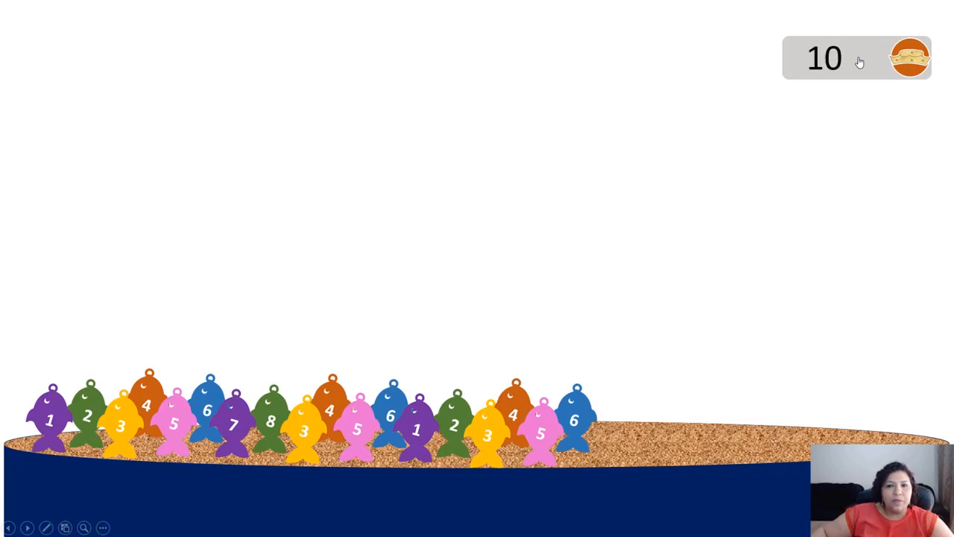
click(860, 63)
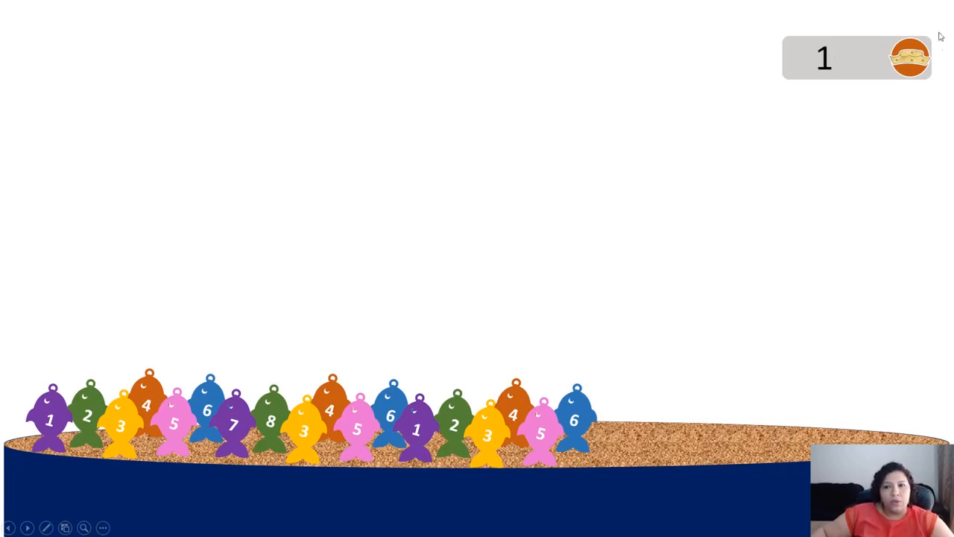
click(864, 64)
click(864, 65)
click(864, 65)
click(864, 65)
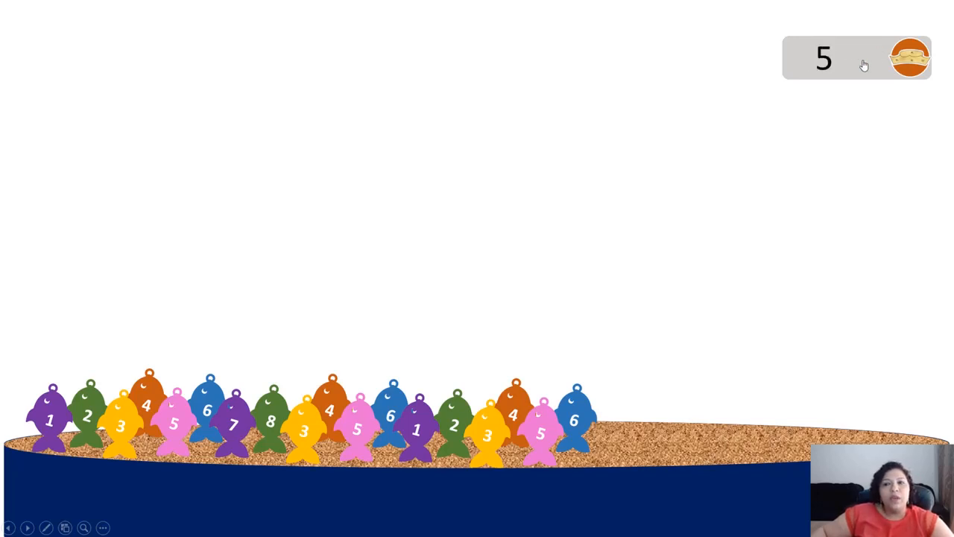
key(Escape)
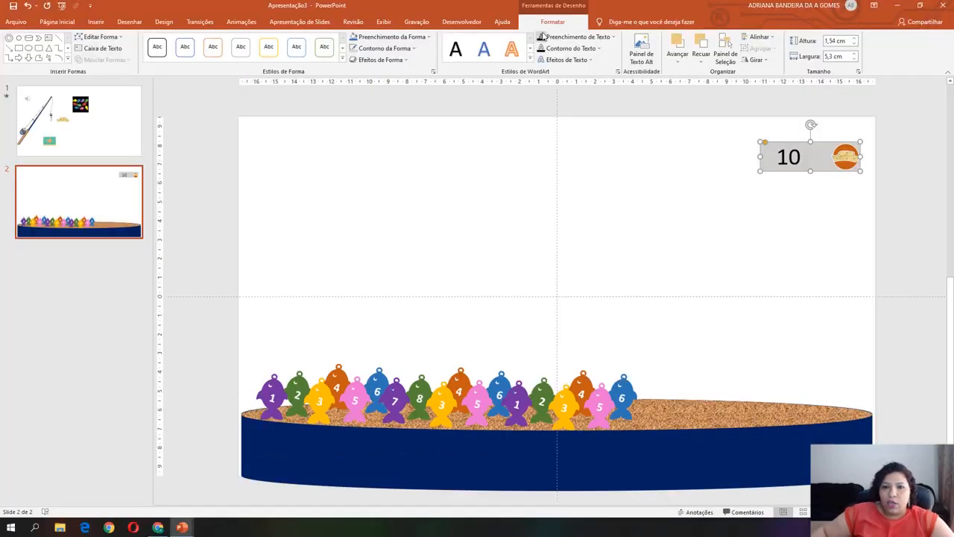
- Set the counter cover rectangle's fill transparency to 48%
click(389, 37)
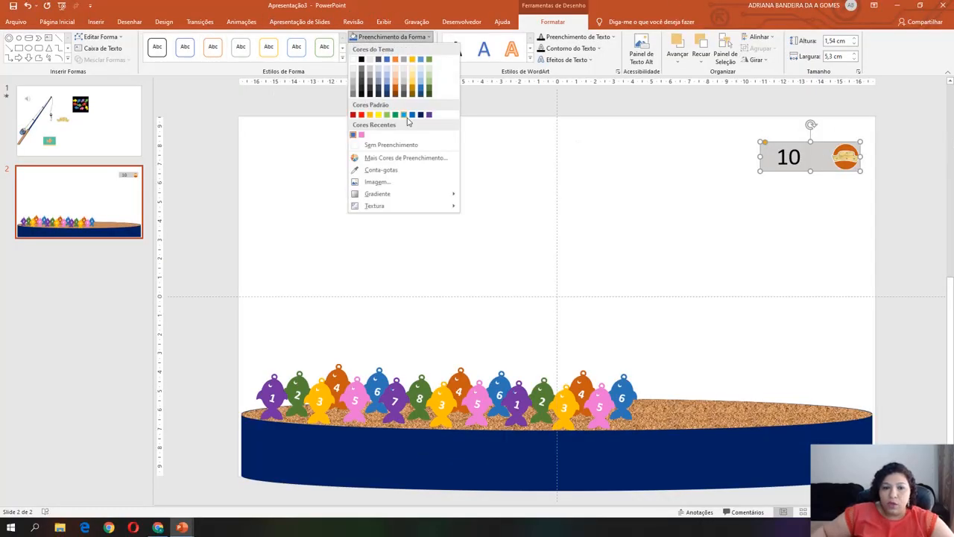
click(379, 167)
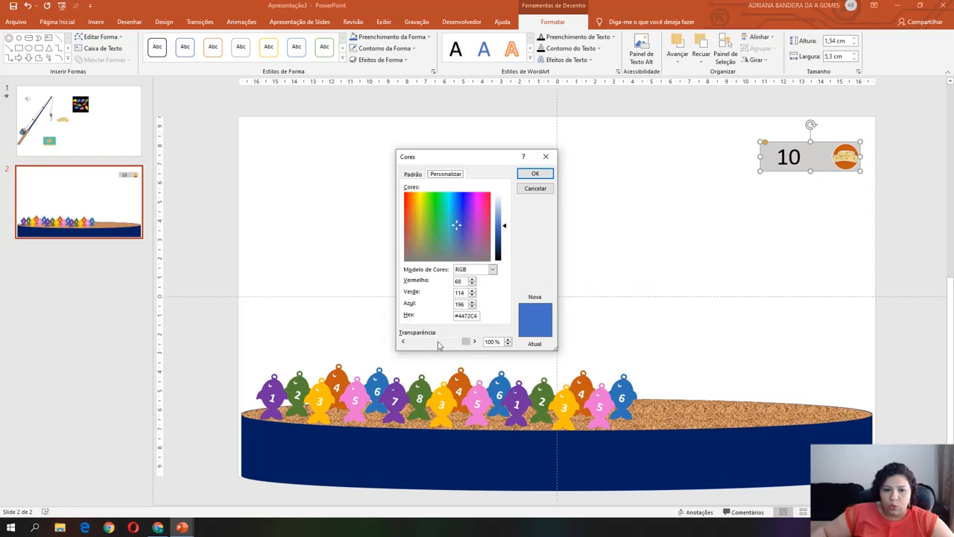
drag(468, 345, 436, 345)
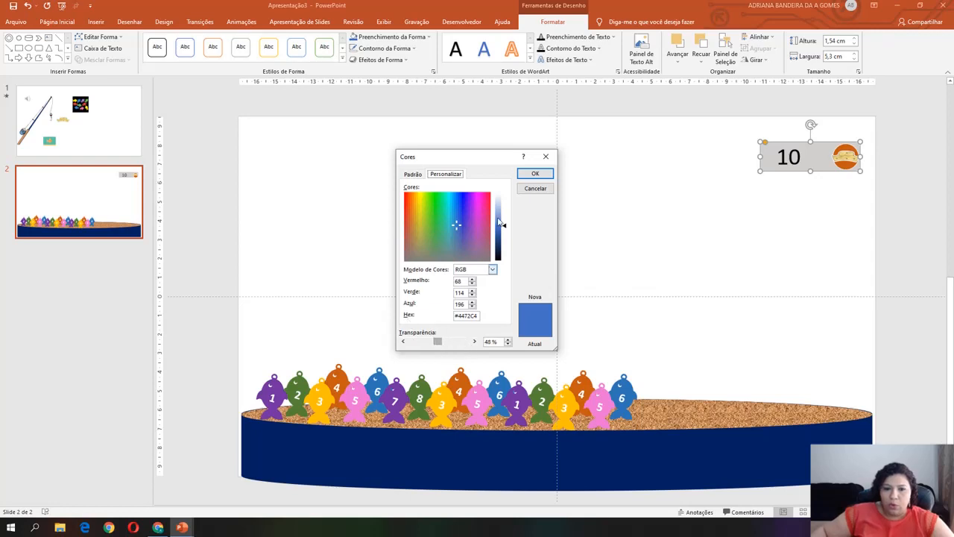
click(536, 173)
- Duplicate the complete bait counter with its numbers, icon and cover twice, stacking the copies below the original
mouse_move(746, 123)
mouse_down()
mouse_move(837, 196)
mouse_move(884, 205)
mouse_up()
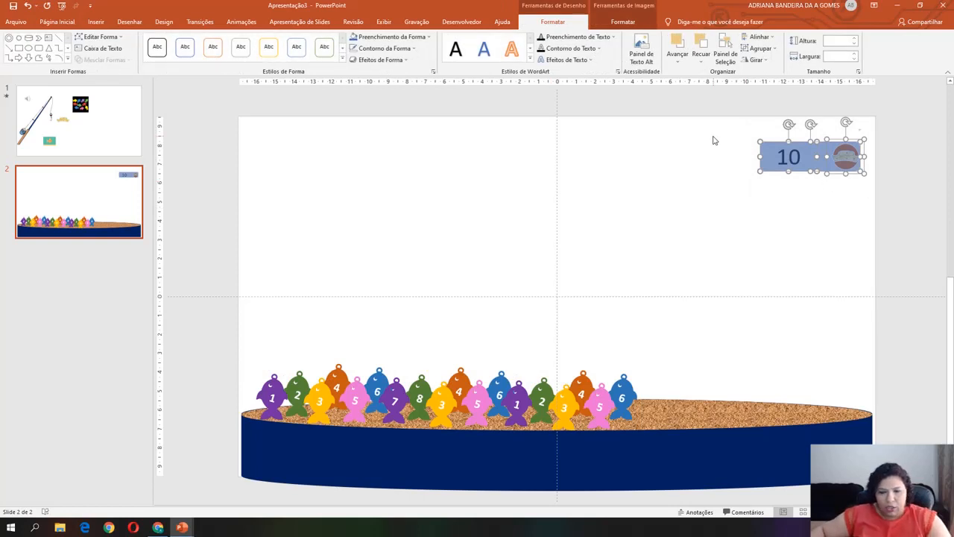
drag(788, 144, 799, 216)
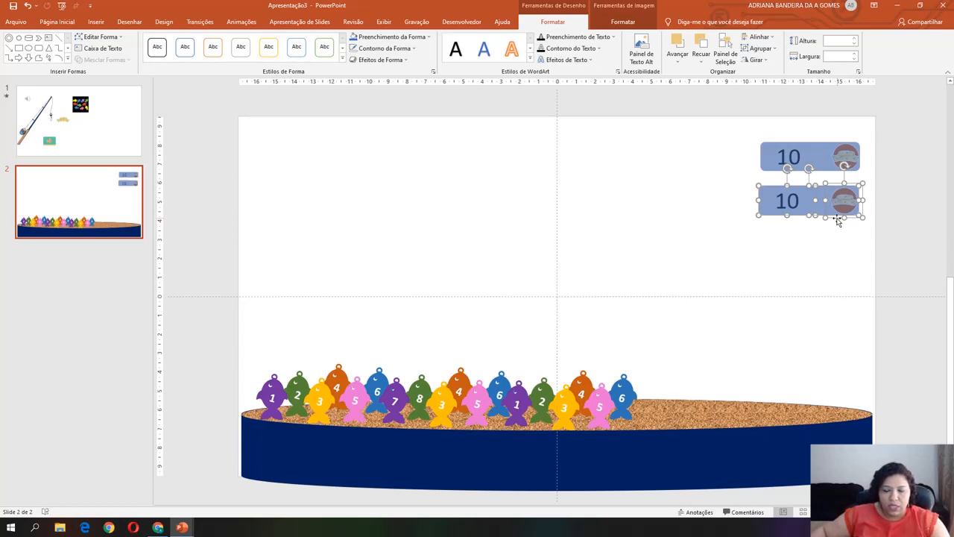
key(ctrl+d)
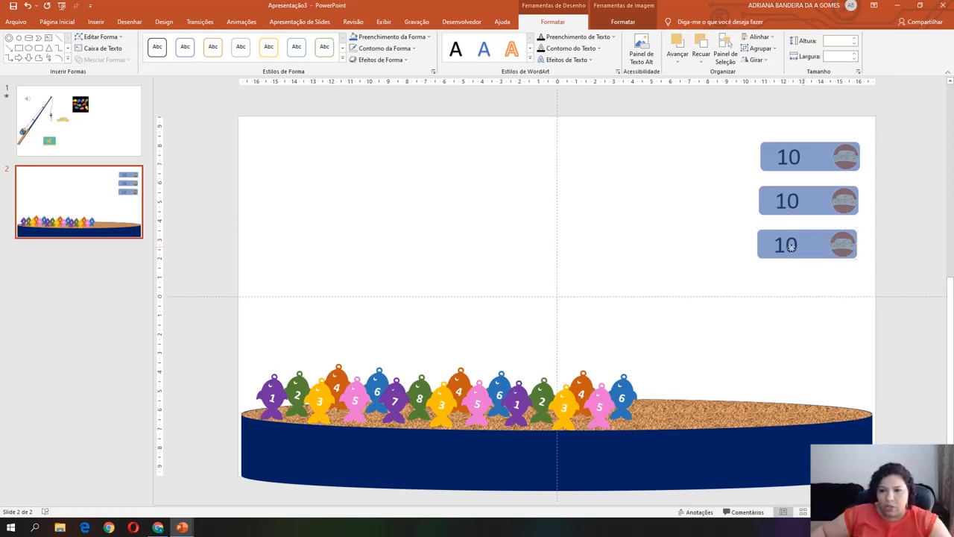
drag(803, 250, 807, 296)
click(792, 283)
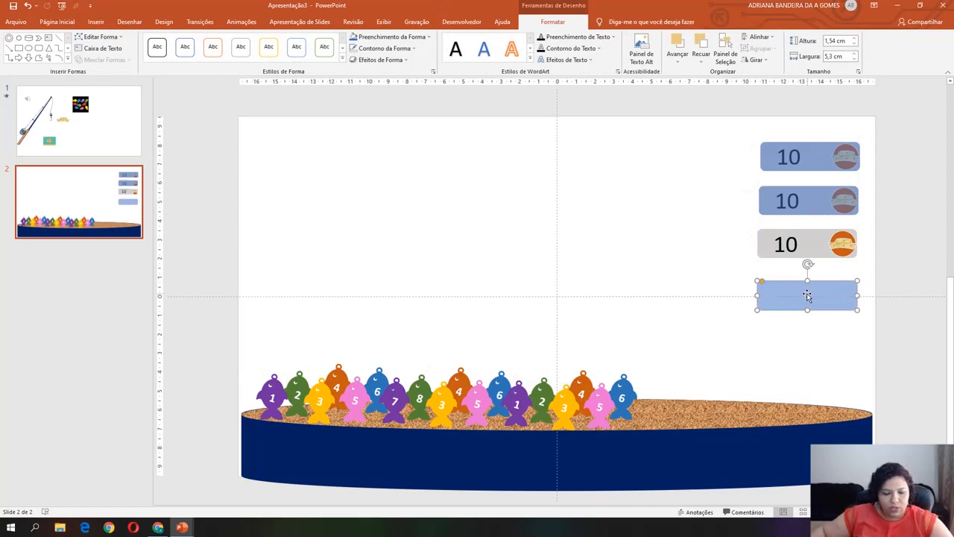
key(ctrl+z)
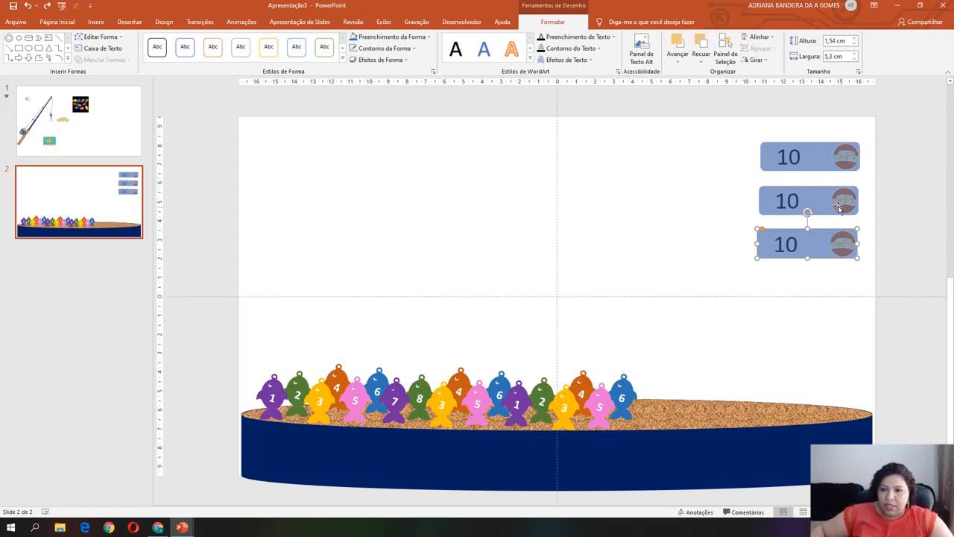
- Fill the second counter's bait icon circle with purple and place its translucent blue cover back over the counter
drag(839, 208, 721, 206)
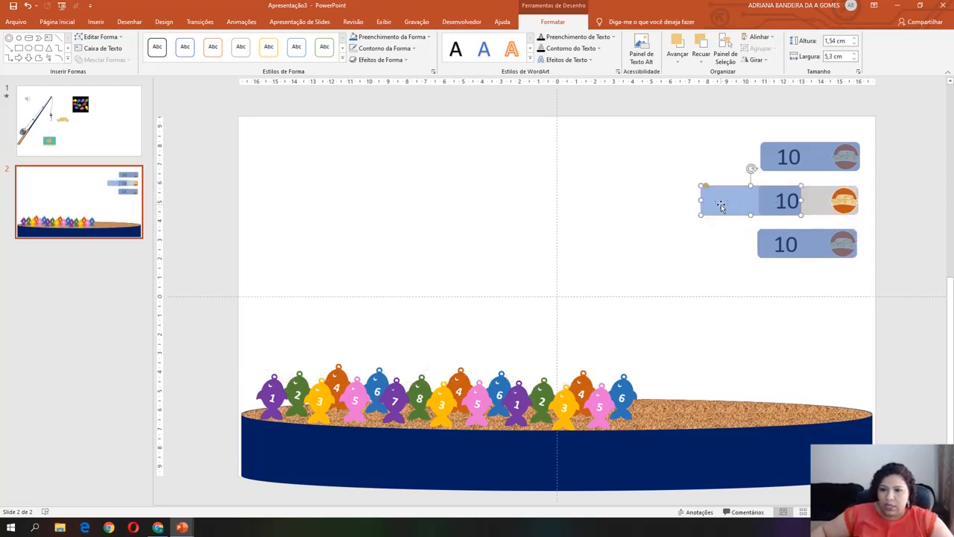
click(846, 211)
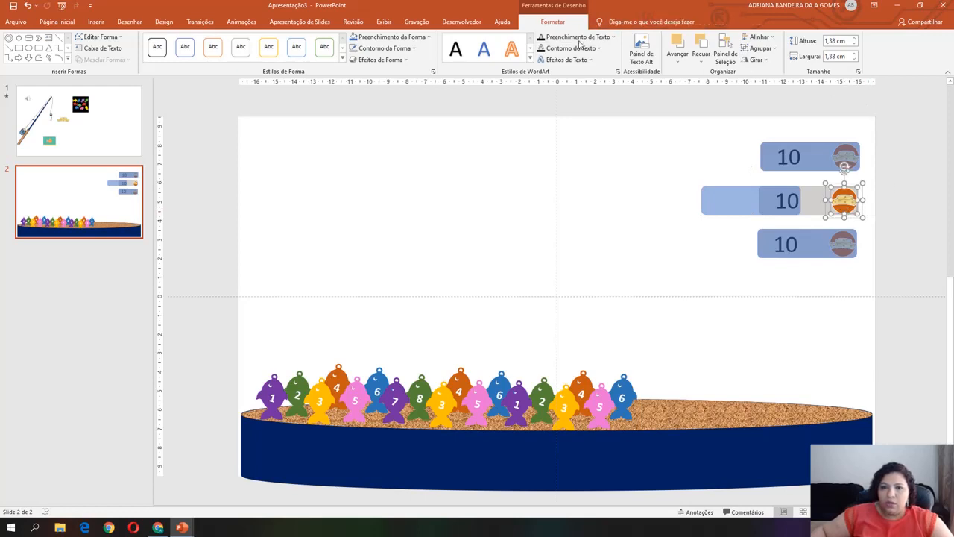
click(416, 36)
click(430, 119)
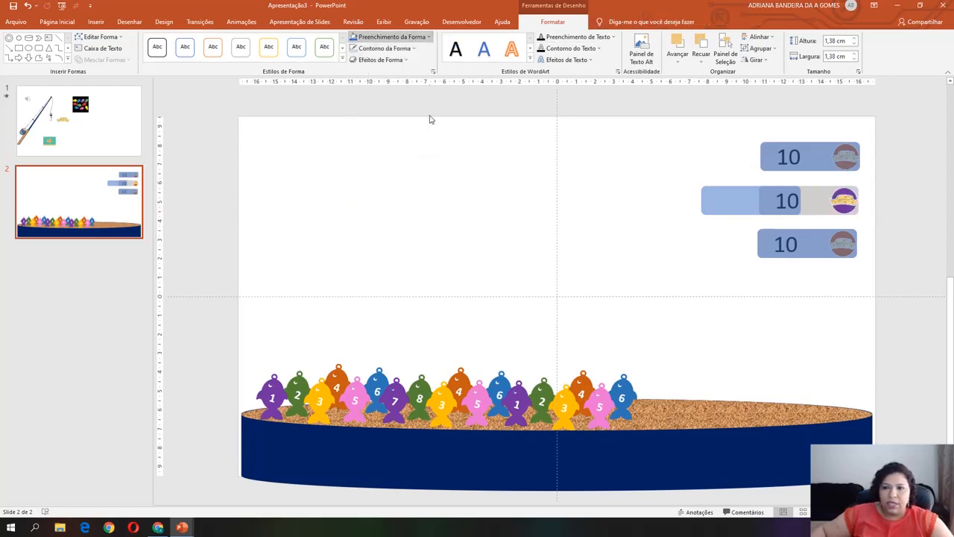
click(729, 224)
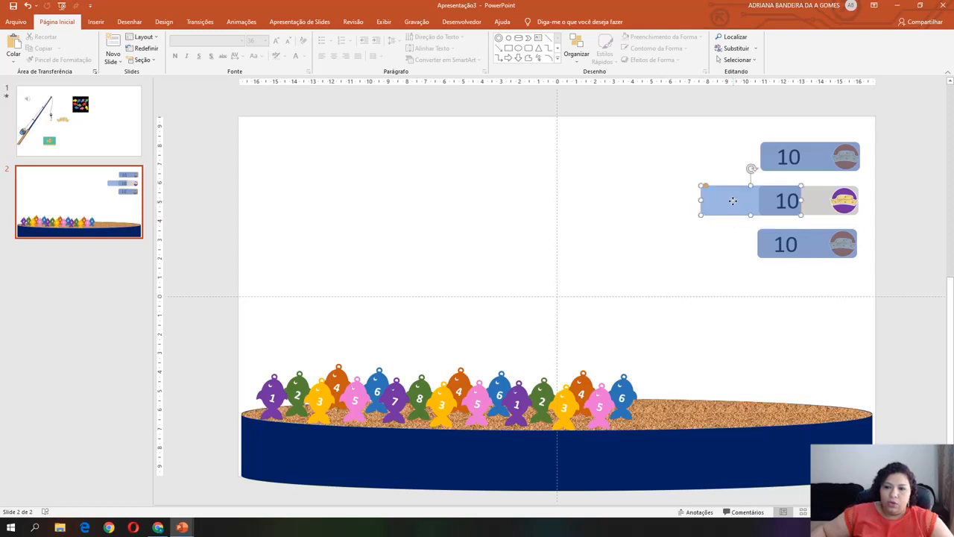
drag(705, 200, 790, 201)
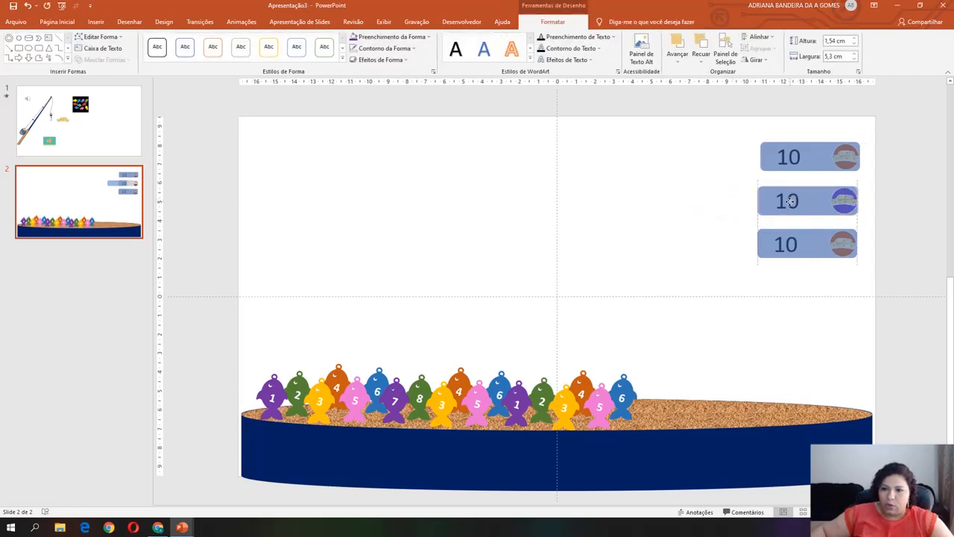
- Fill the third counter's bait icon circle with black and place its translucent blue cover back over the counter
drag(784, 244, 726, 242)
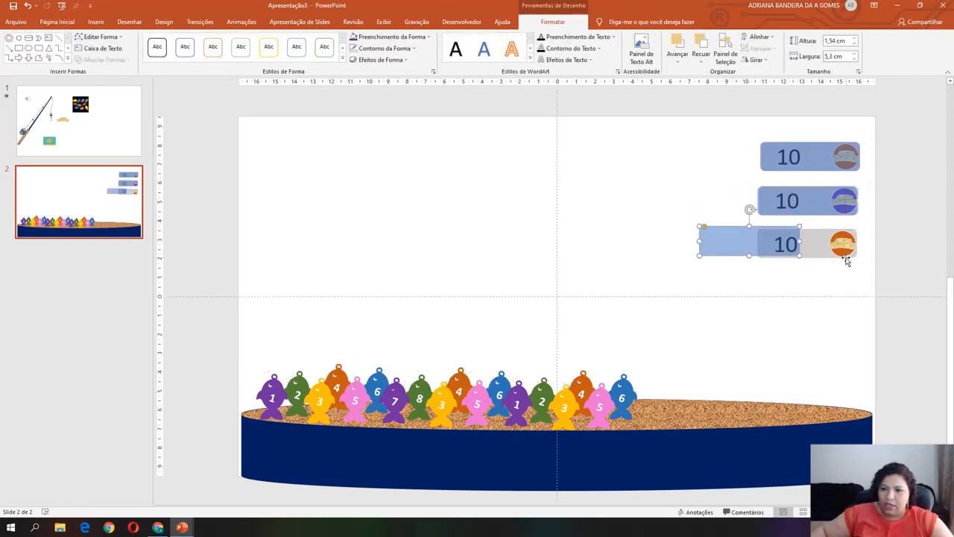
click(846, 255)
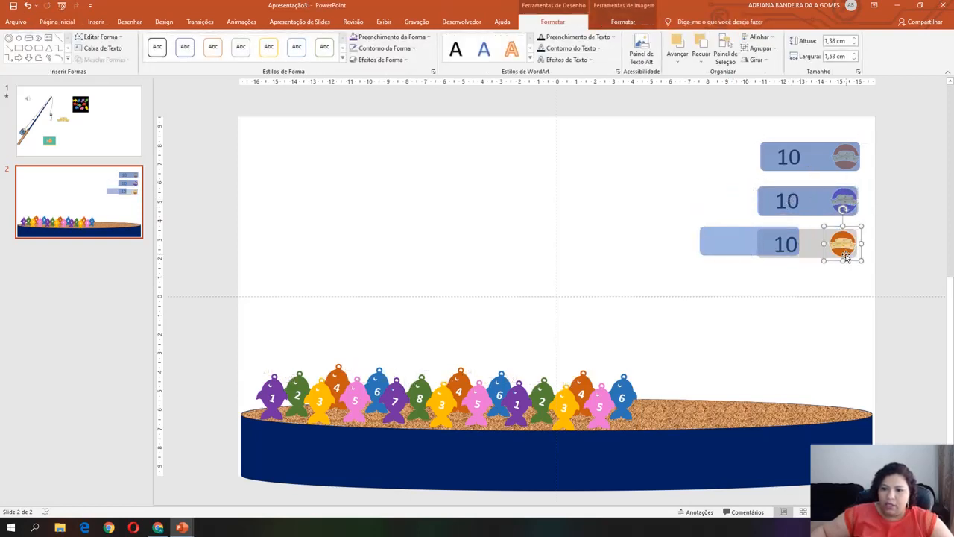
click(428, 36)
click(373, 98)
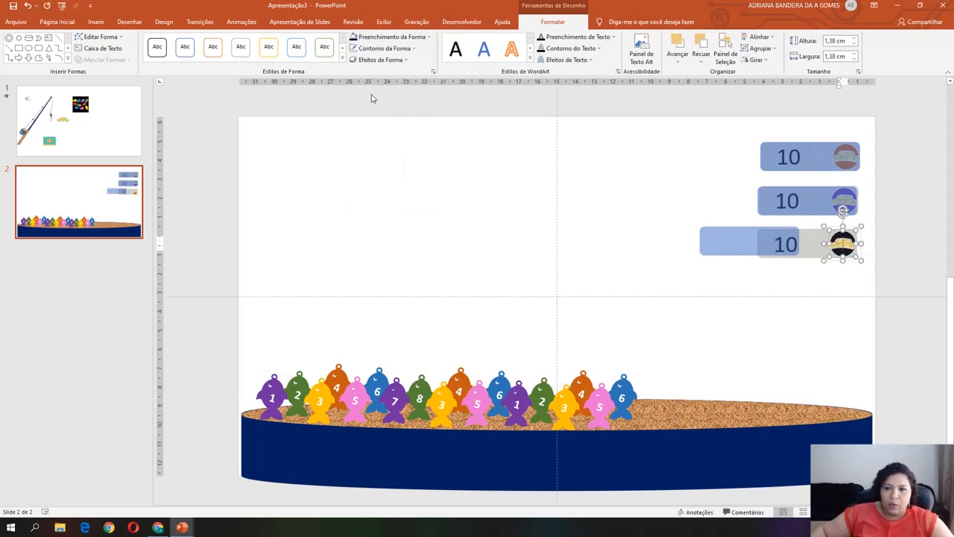
click(627, 279)
drag(710, 246, 777, 246)
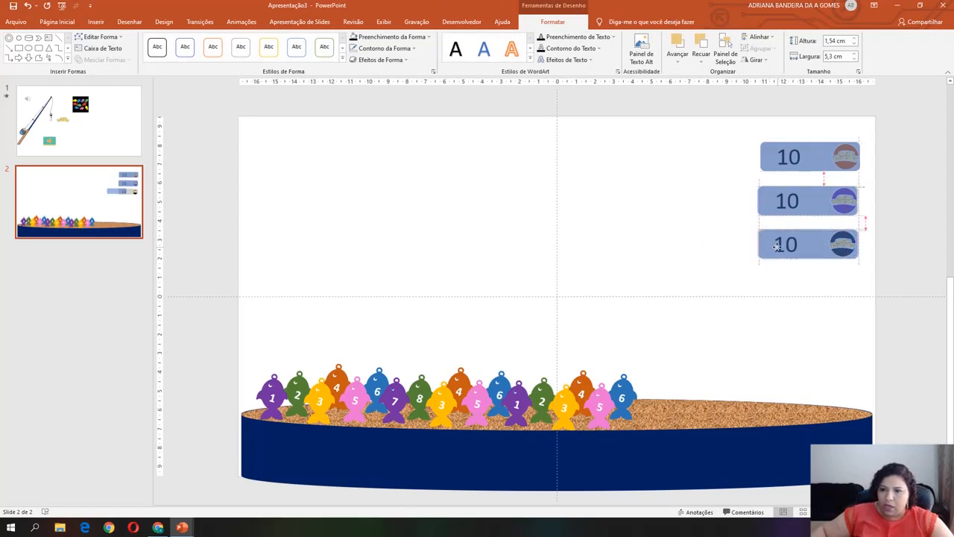
- Make the fill of the first counter's blue cover rectangle fully transparent
click(805, 164)
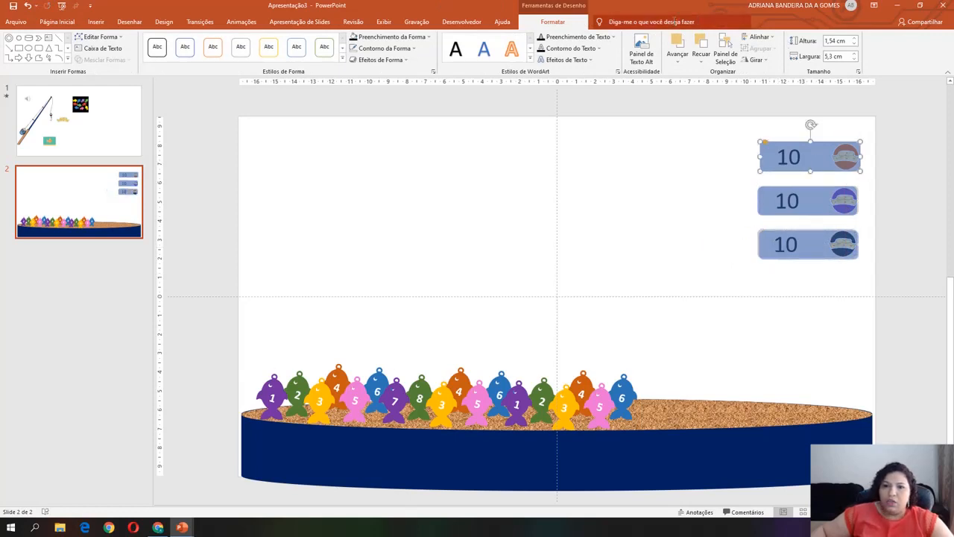
click(429, 37)
click(419, 169)
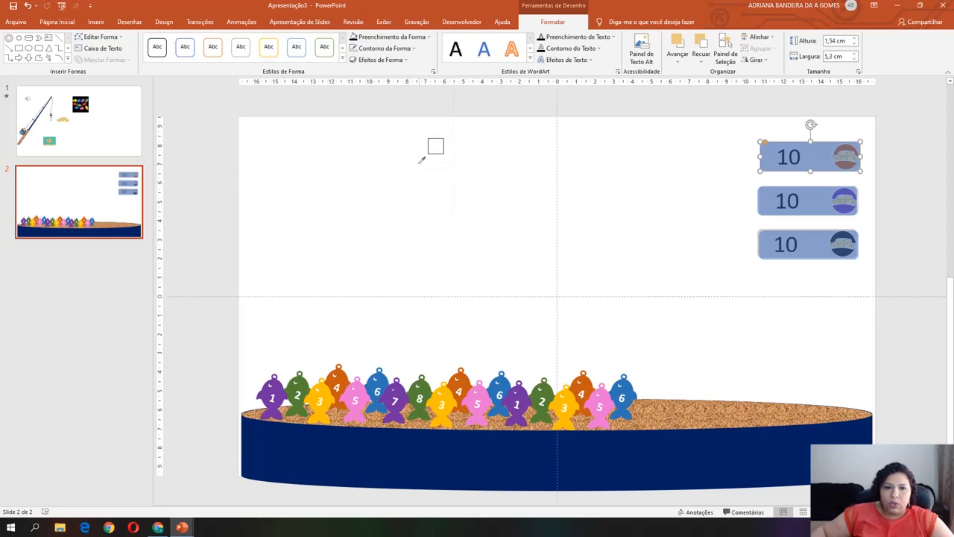
click(413, 38)
click(426, 159)
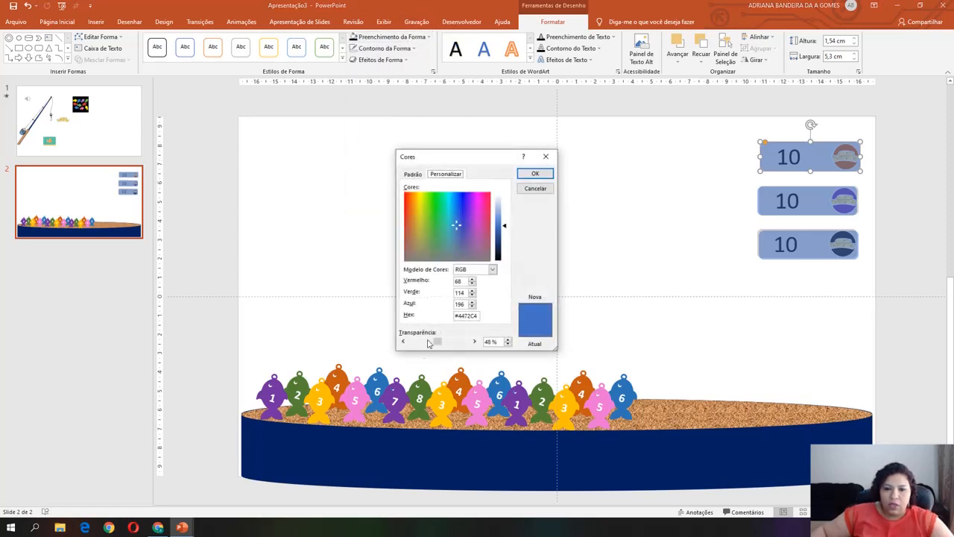
click(534, 173)
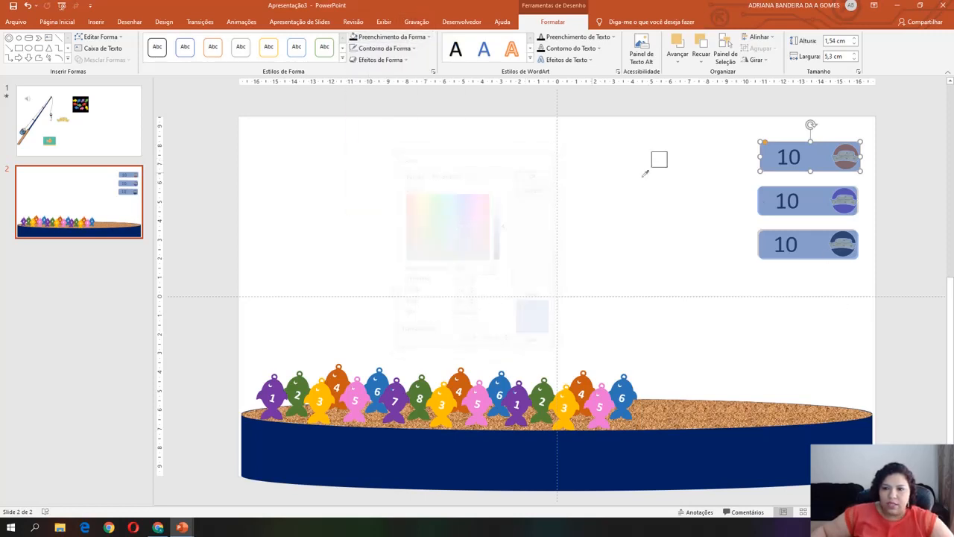
click(787, 214)
click(587, 154)
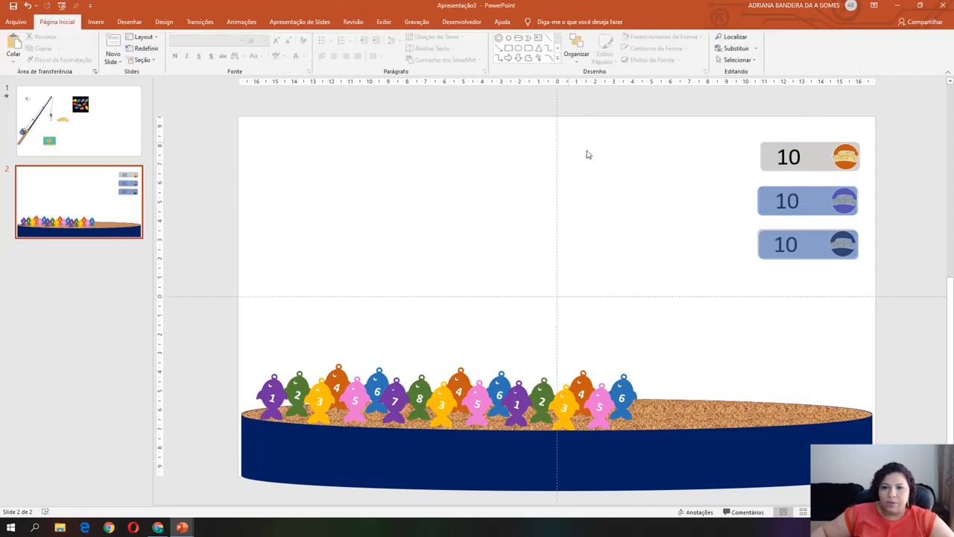
- Repeat the fully transparent fill on the cover rectangles of the second and third counters
click(798, 204)
key(ctrl+y)
click(809, 246)
key(ctrl+y)
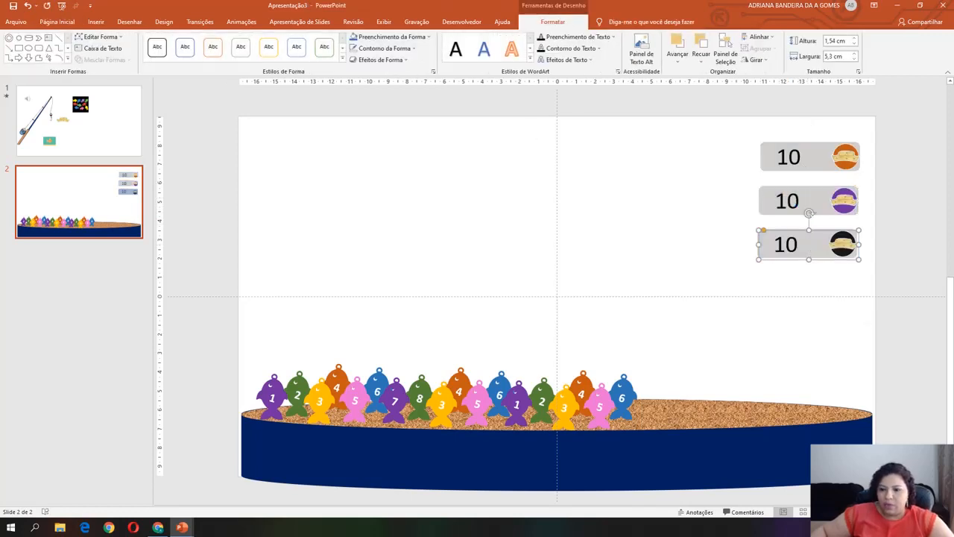
- Play the current slide as a slide show, test all three bait counters by advancing each several counts, and exit
click(842, 512)
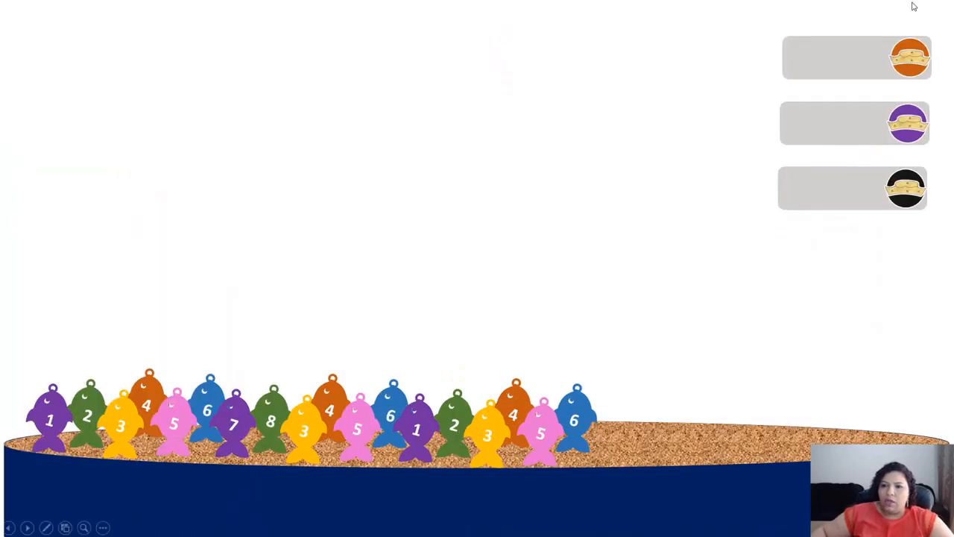
click(841, 127)
click(841, 127)
click(840, 206)
click(840, 206)
click(840, 206)
click(840, 71)
click(841, 71)
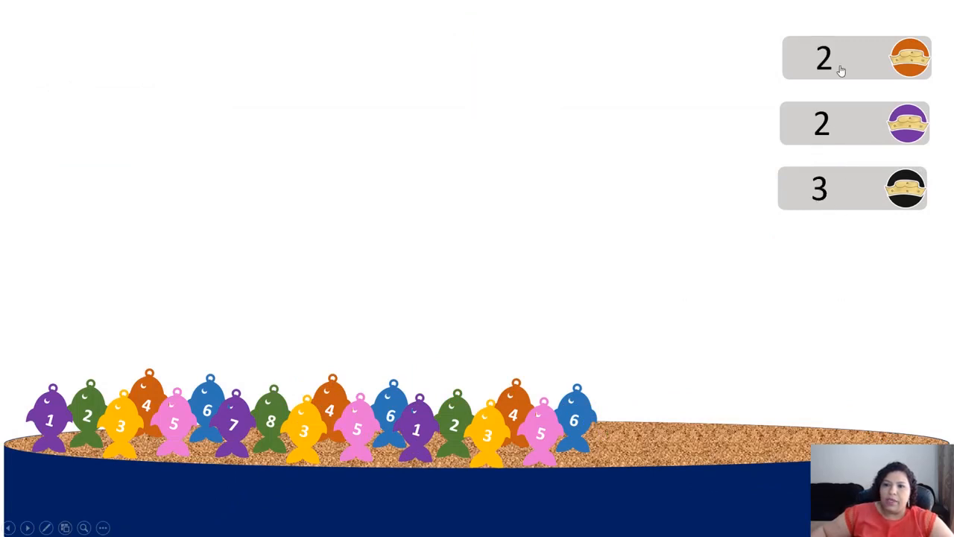
click(841, 70)
click(841, 70)
key(Escape)
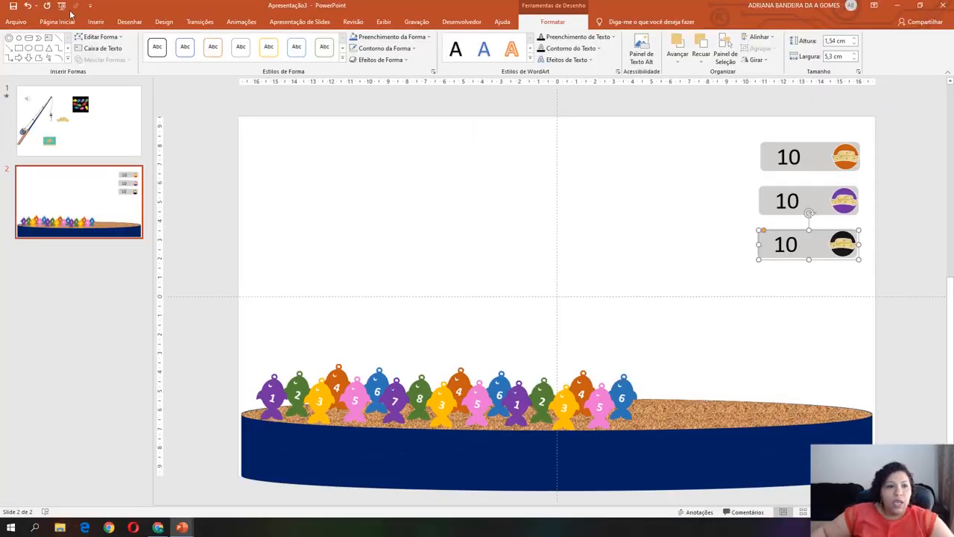
- Draw a rounded rectangle about 20.3 cm wide and 8.7 cm high in the empty area above the fish and reduce its corner rounding
click(95, 22)
click(175, 54)
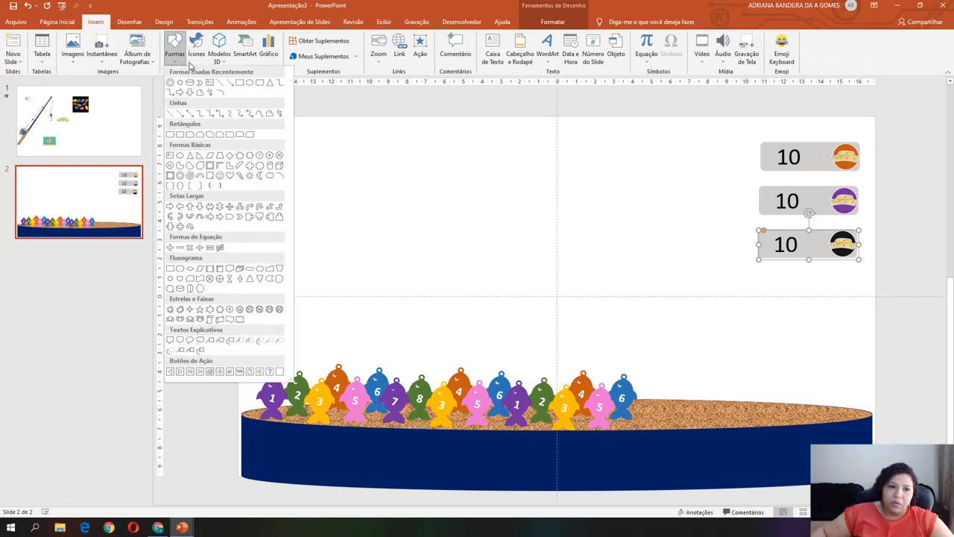
click(259, 82)
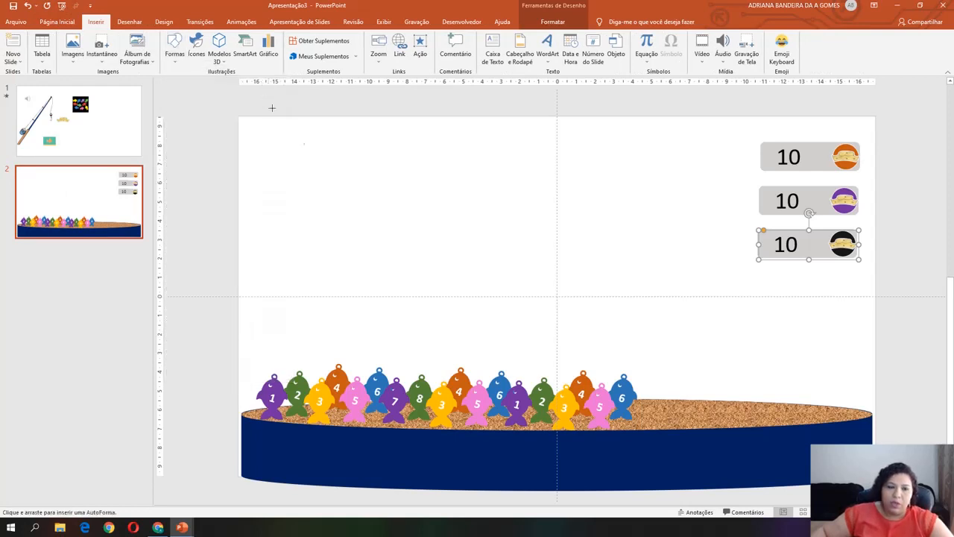
drag(312, 150, 693, 312)
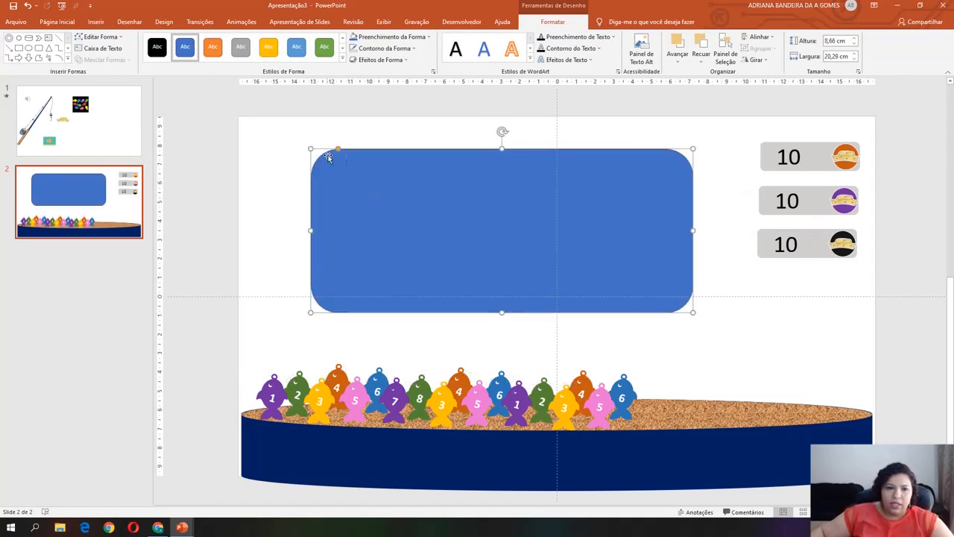
drag(337, 149, 324, 148)
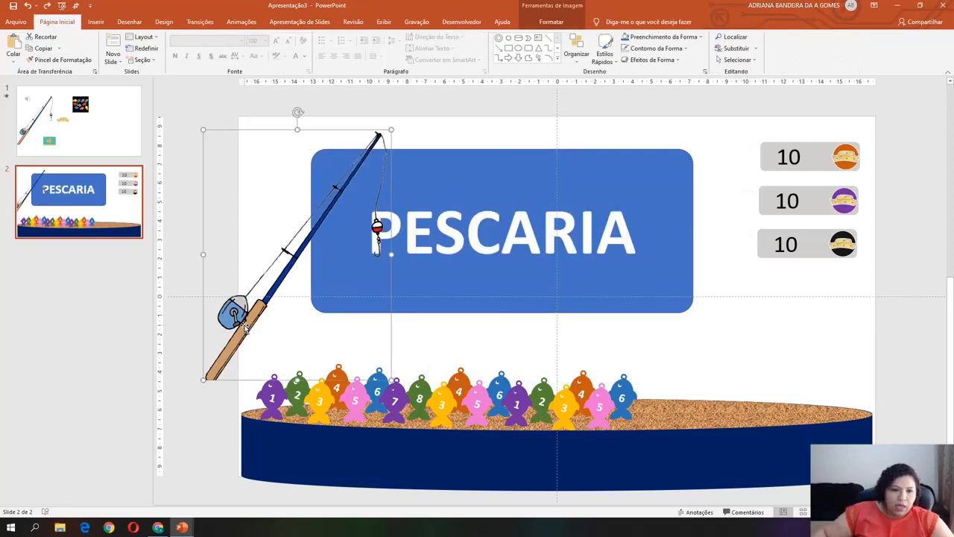
- Move the fishing rod picture slightly down and right so it overlaps the start of the PESCARIA title panel
drag(245, 319, 254, 343)
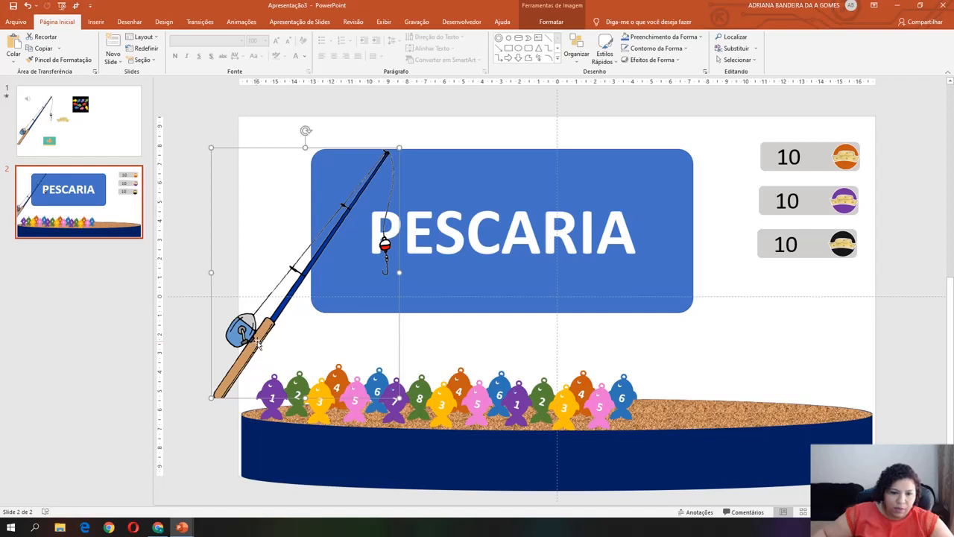